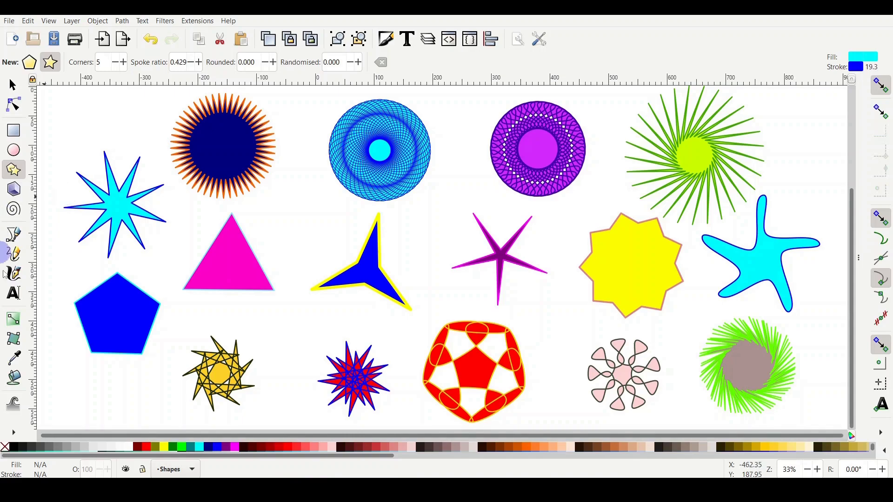
Hide the example-shapes layer, switch to the Blank page layer, and draw a cyan 10-pointed star
left_click(125, 469)
left_click(168, 470)
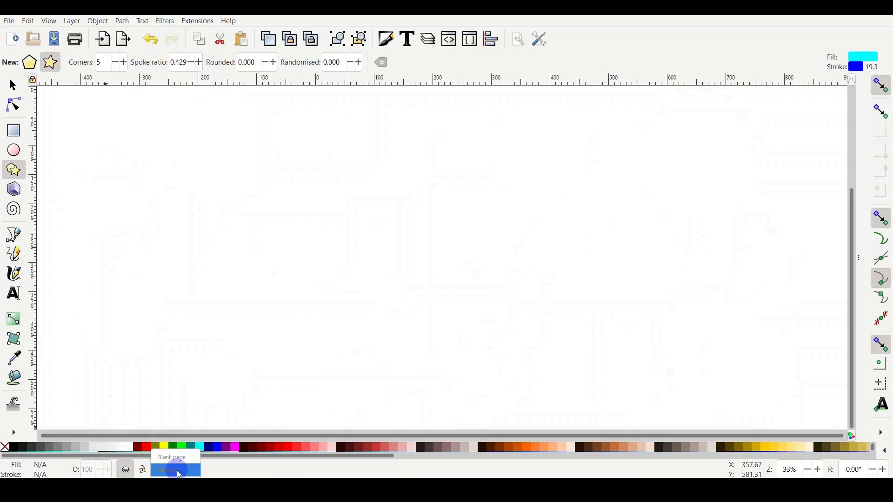
left_click(183, 458)
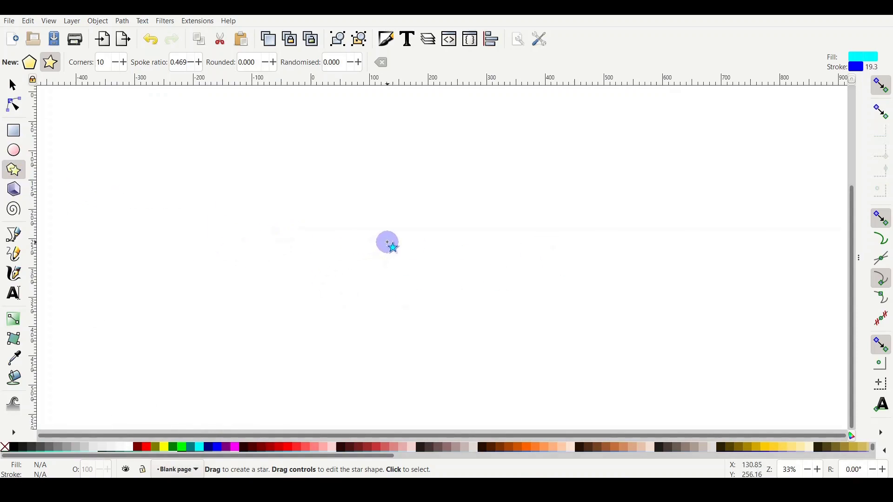
key("ctrl")
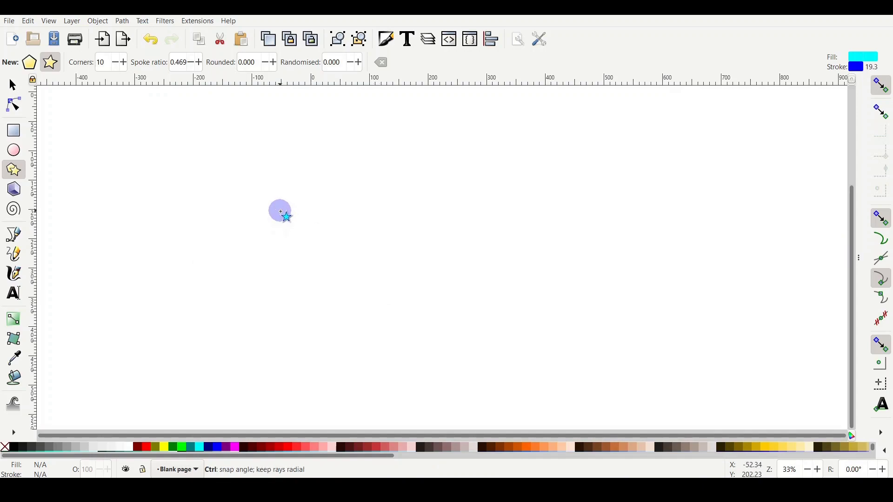
left_click_drag(279, 209, 352, 301)
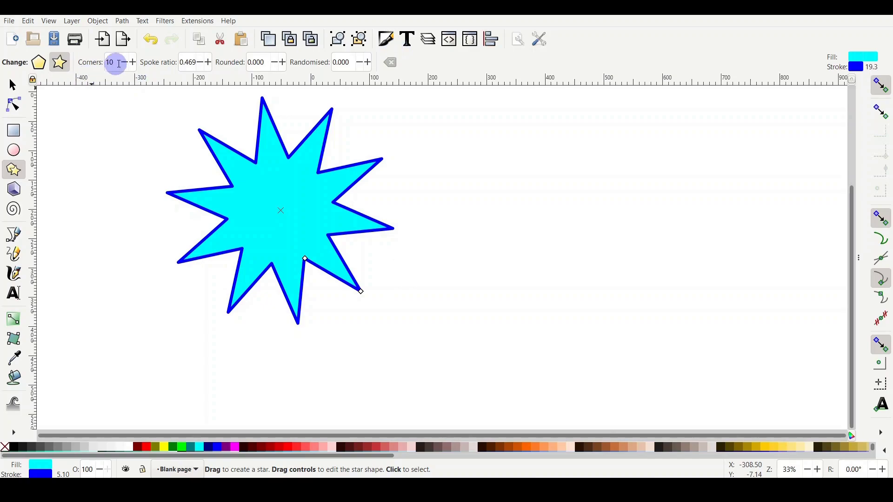
Raise the star's corner count from 10 to 33
left_click(133, 68)
left_click(134, 68)
left_click_drag(133, 68, 132, 67)
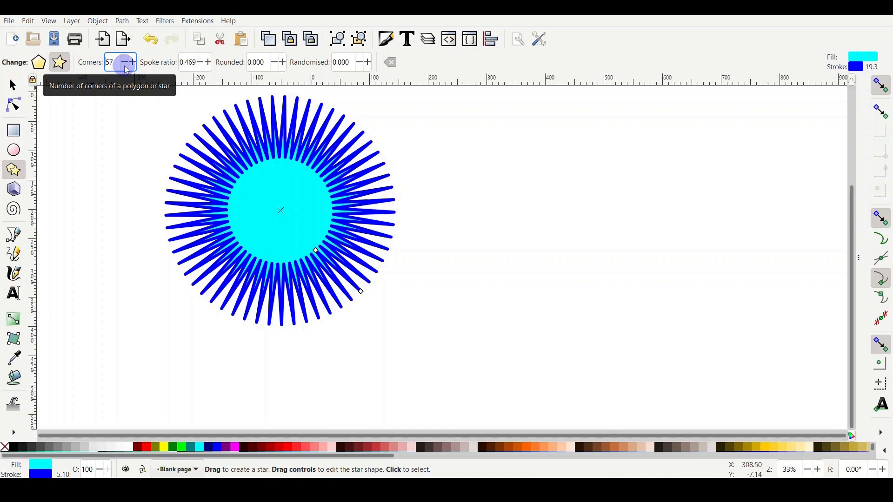
scroll(126, 67, "down", 20)
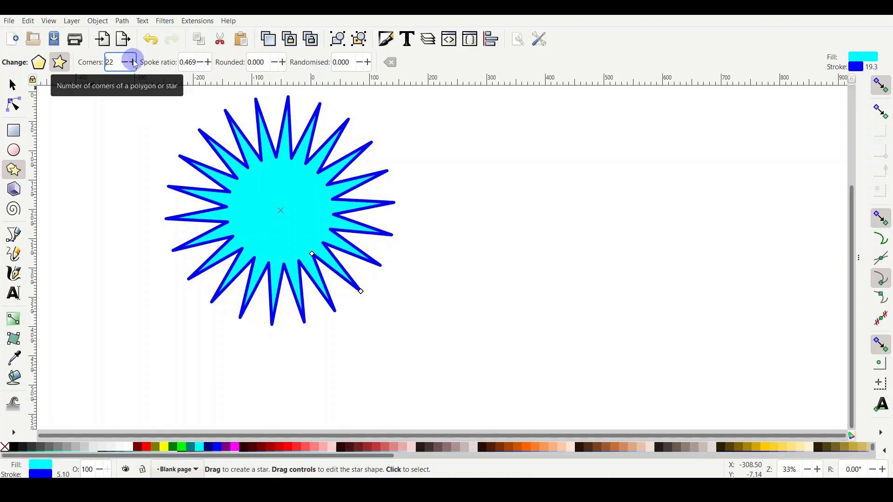
scroll(134, 64, "up", 11)
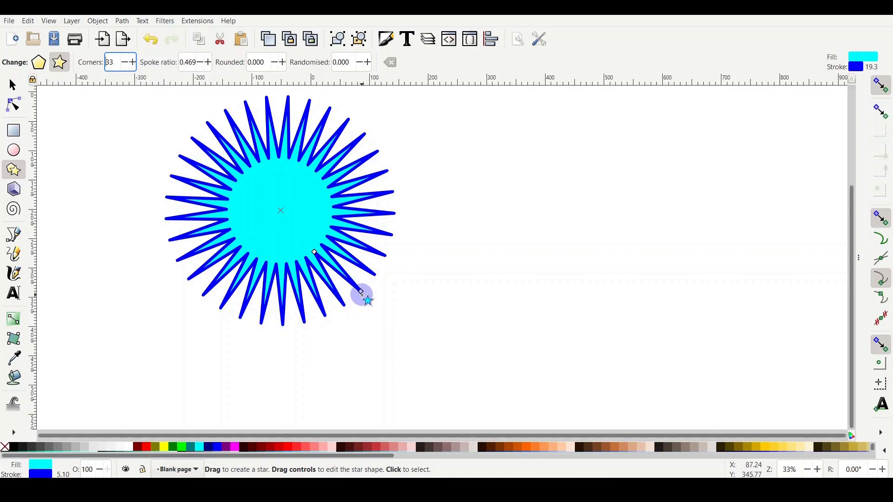
Confirm 33 corners and lengthen the spikes into thin rays at spoke ratio 0.288
key("Return")
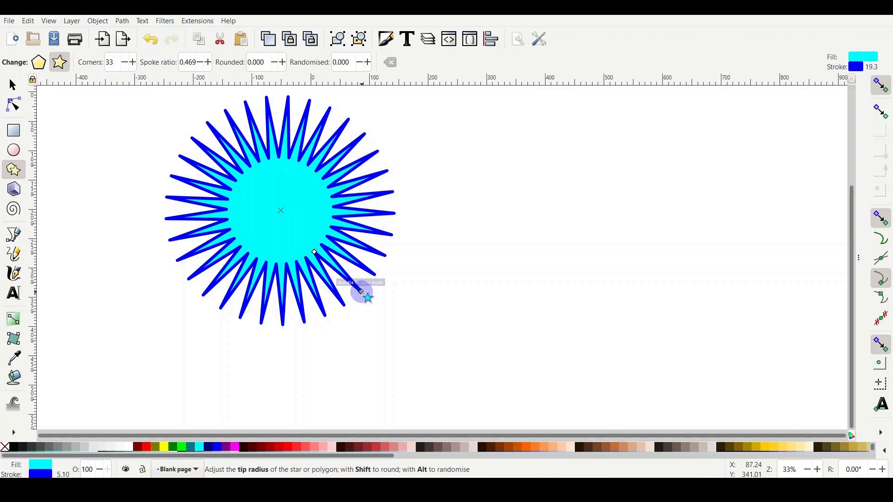
left_click_drag(362, 292, 358, 332)
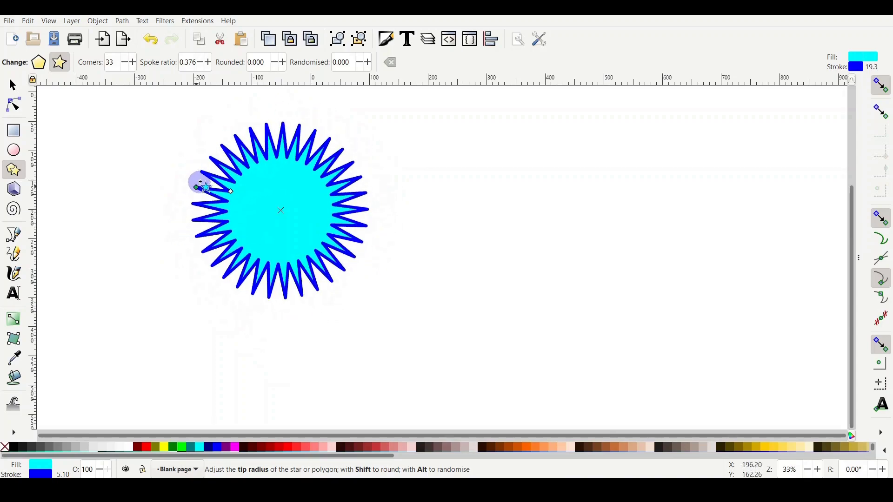
left_click_drag(180, 187, 148, 278)
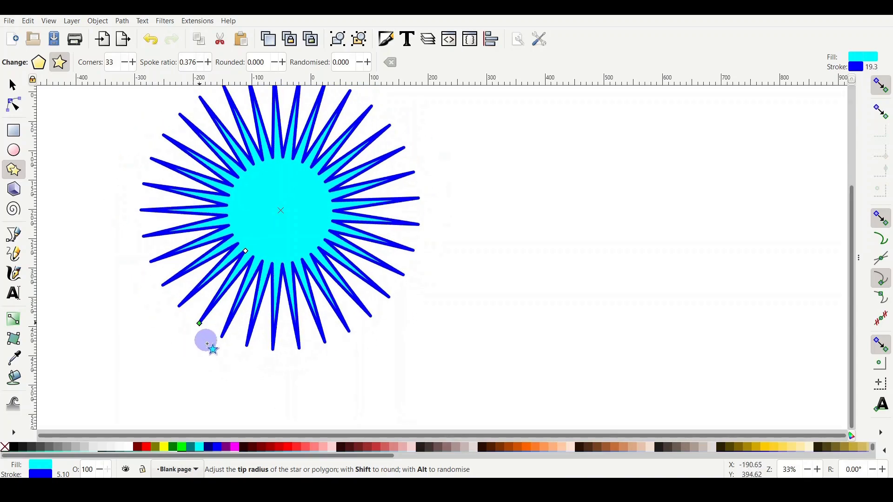
left_click_drag(207, 344, 188, 372)
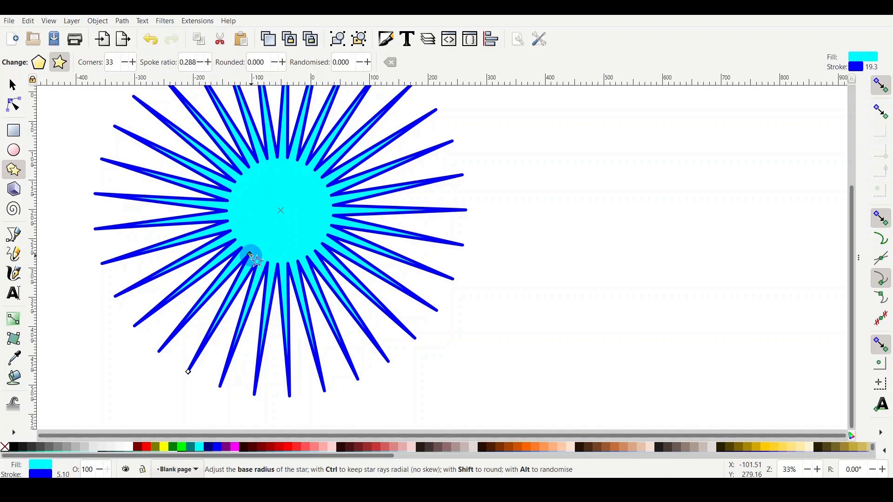
Widen the star's inner body to spoke ratio 0.510, shortening the 33 rays
left_click_drag(251, 256, 203, 267)
scroll(403, 312, "up", 1)
scroll(403, 312, "down", 2)
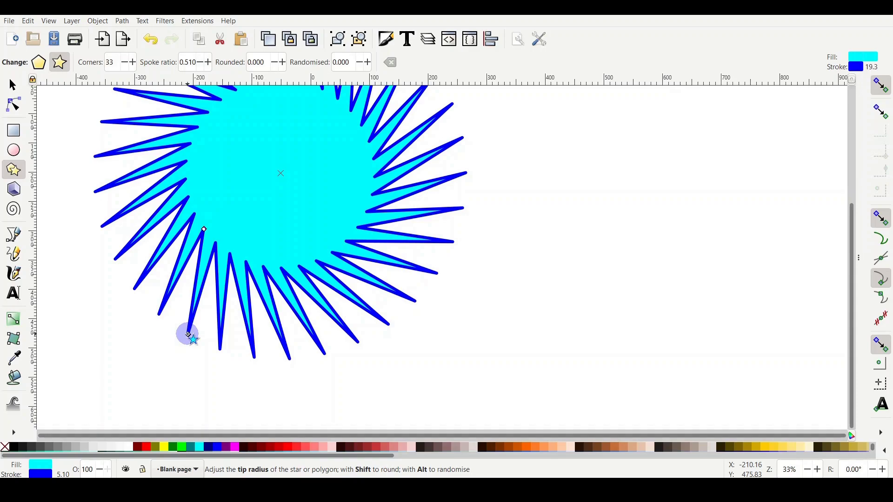
Round the spikes, randomise them into a tangle, then undo back to the plain 0.288 star
left_click_drag(189, 335, 202, 357)
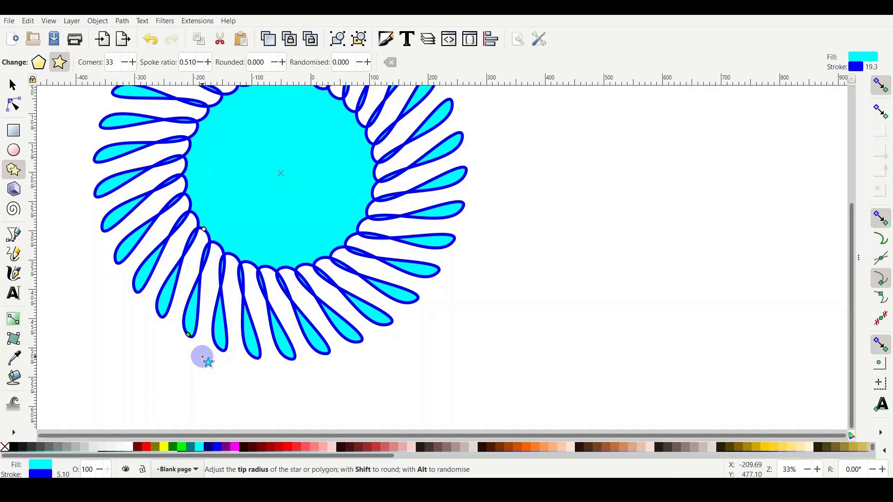
left_click_drag(203, 357, 284, 307)
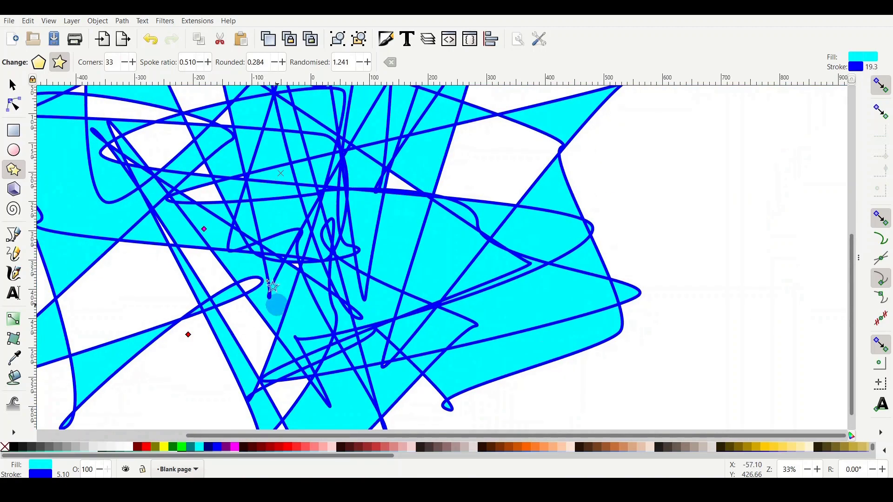
key("ctrl+z")
key("ctrl+z")
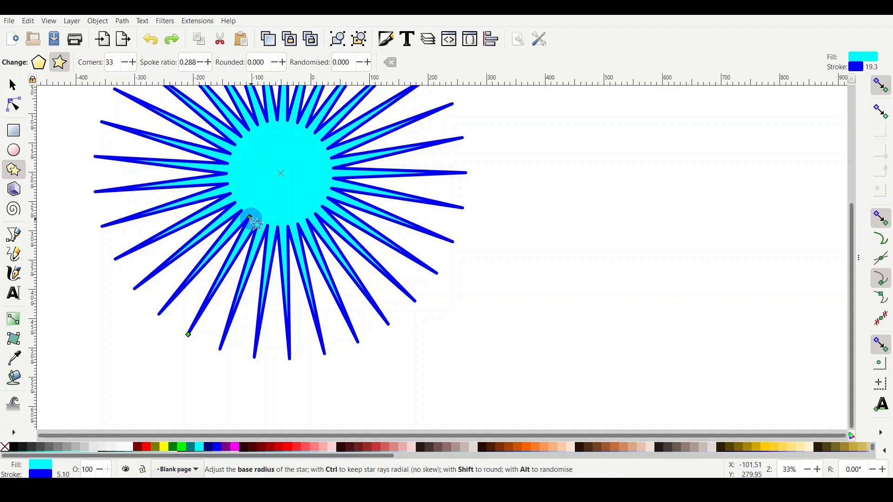
Set spoke ratio 0.399 and rounding 1.135, curling the rays into interlaced loops
left_click_drag(251, 218, 286, 236)
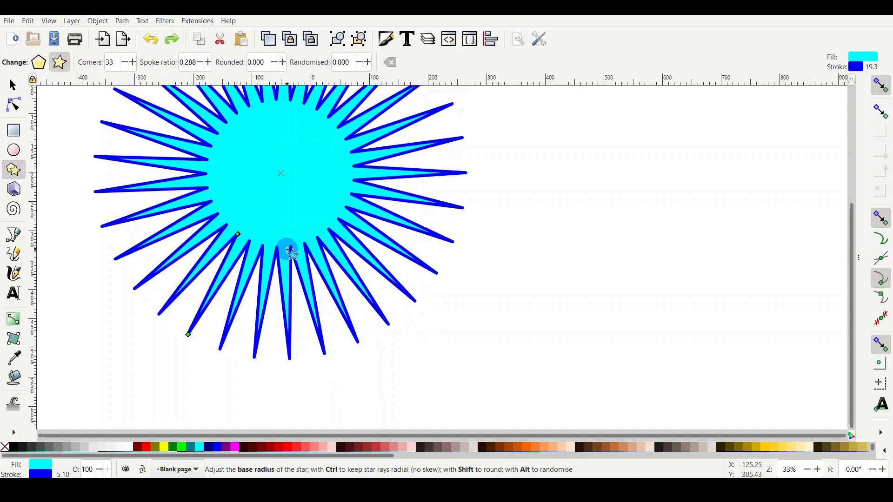
left_click_drag(286, 250, 287, 250)
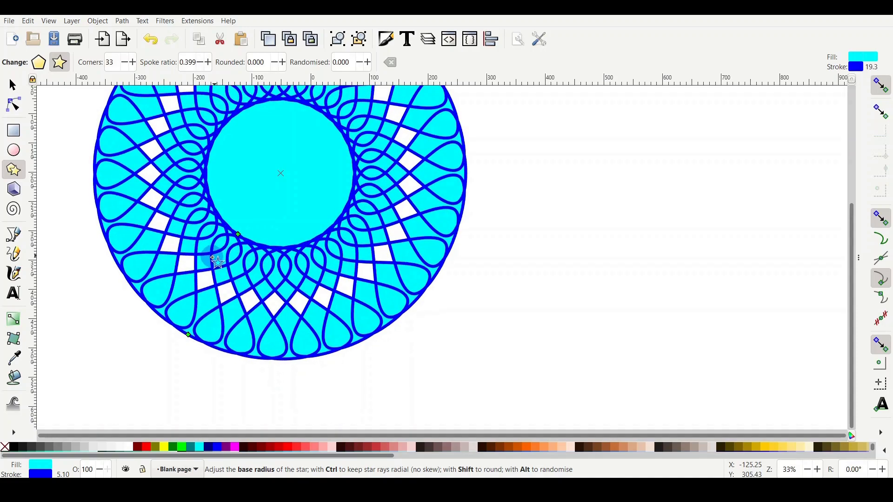
left_click_drag(205, 264, 467, 330)
Reset the star to defaults: a plain five-pointed star with spoke ratio 0.500, no rounding
scroll(467, 331, "up", 3)
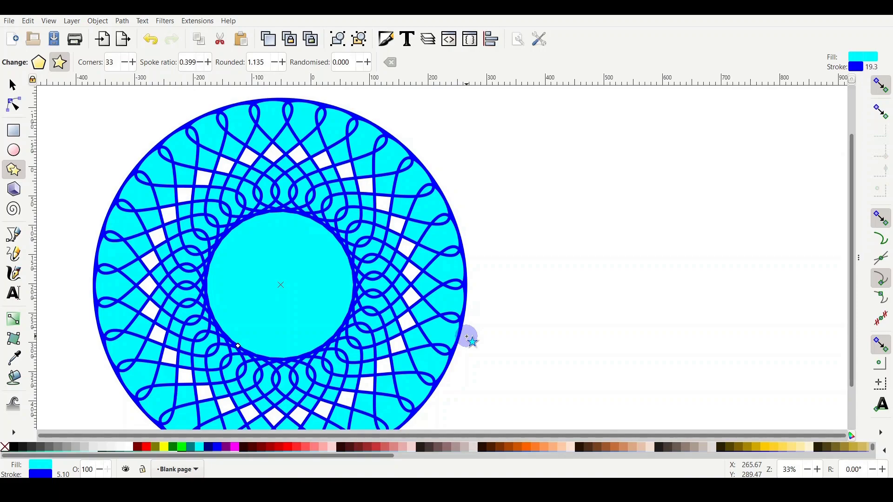
left_click(392, 66)
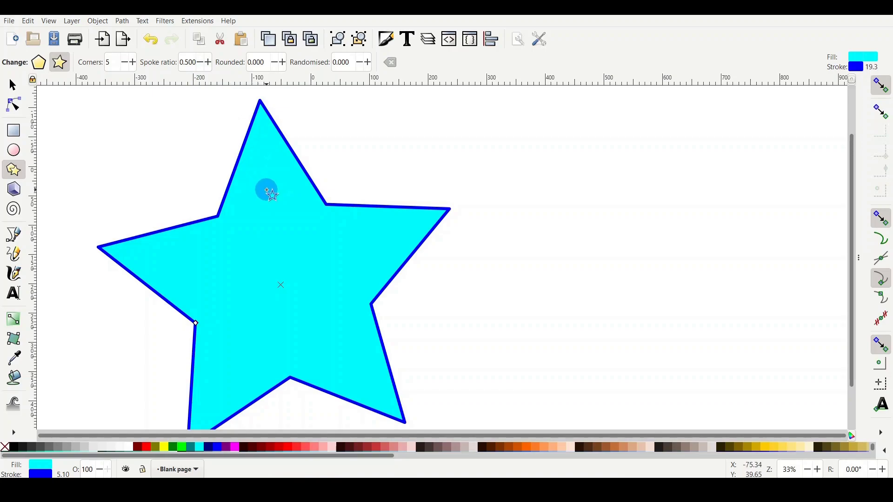
scroll(303, 209, "down", 2)
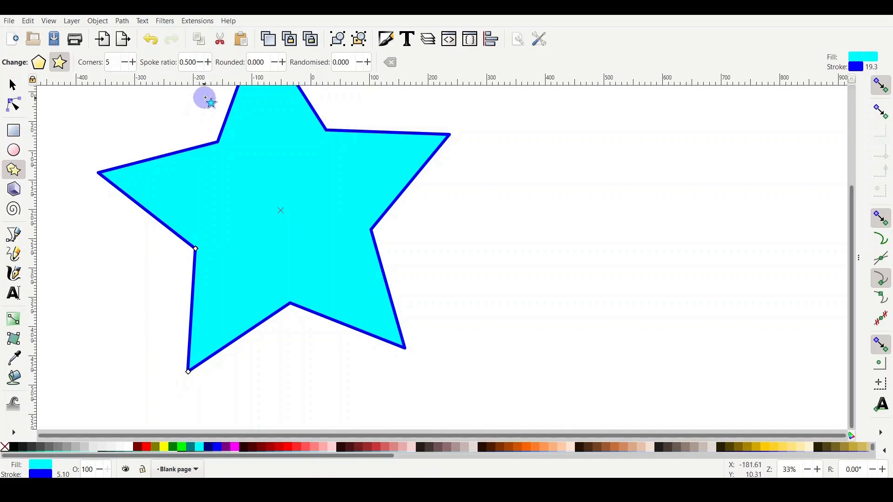
Raise the spoke ratio step by step up to 1.000, turning the star into a decagon
scroll(338, 263, "up", 2)
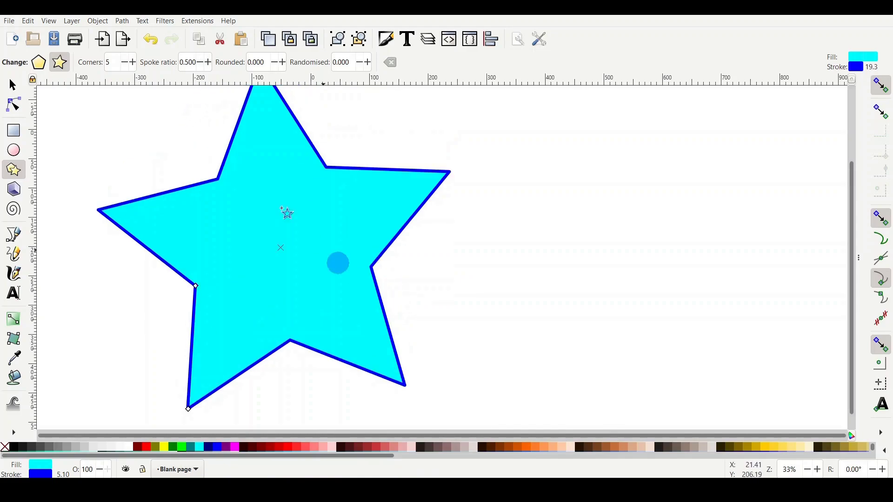
left_click(210, 62)
left_click(210, 62)
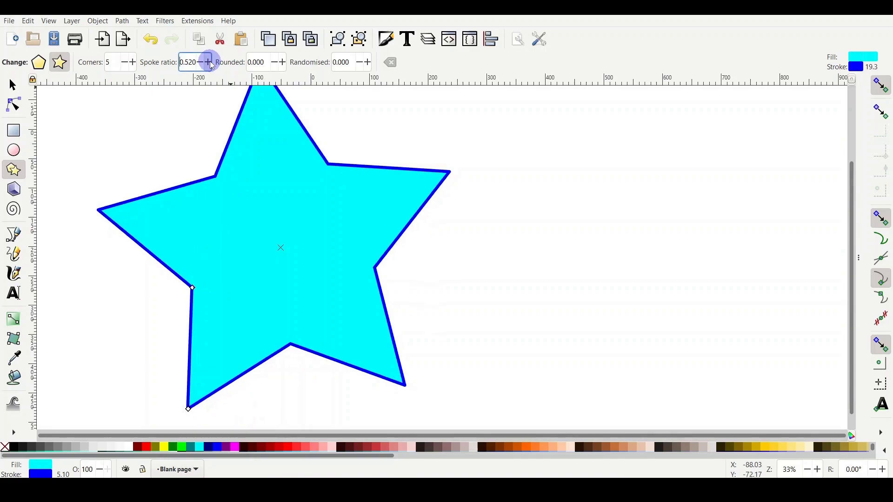
left_click(210, 62)
left_click(210, 62)
left_click(210, 62)
left_click(209, 62)
left_click(209, 62)
left_click(208, 62)
left_click(208, 61)
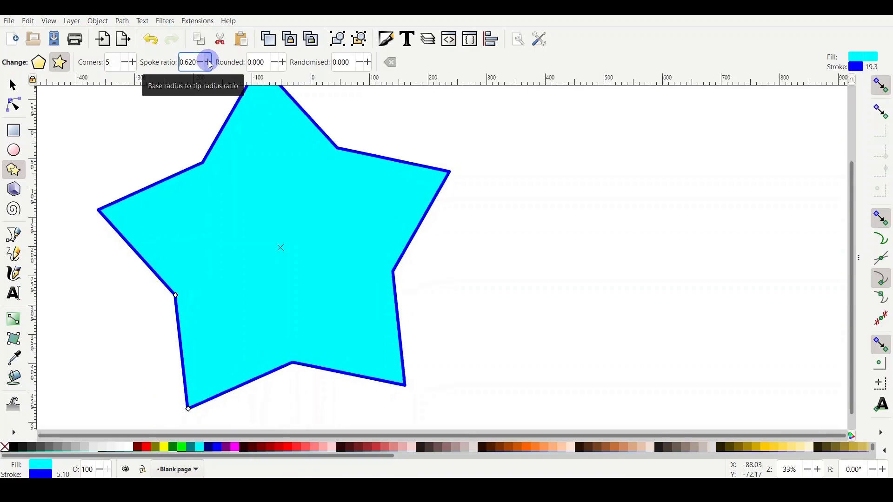
left_click(208, 62)
left_click(208, 62)
left_click(208, 62)
left_click(208, 62)
left_click(208, 62)
left_click(208, 62)
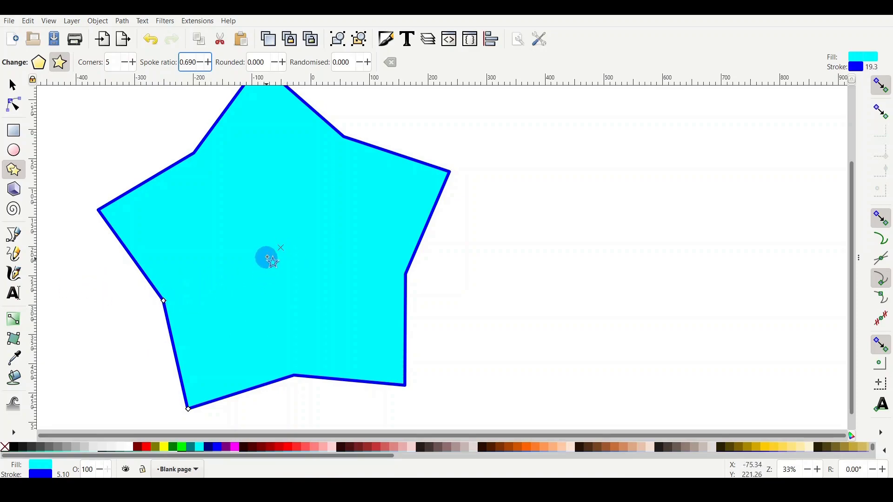
left_click(209, 62)
left_click(208, 62)
left_click(209, 62)
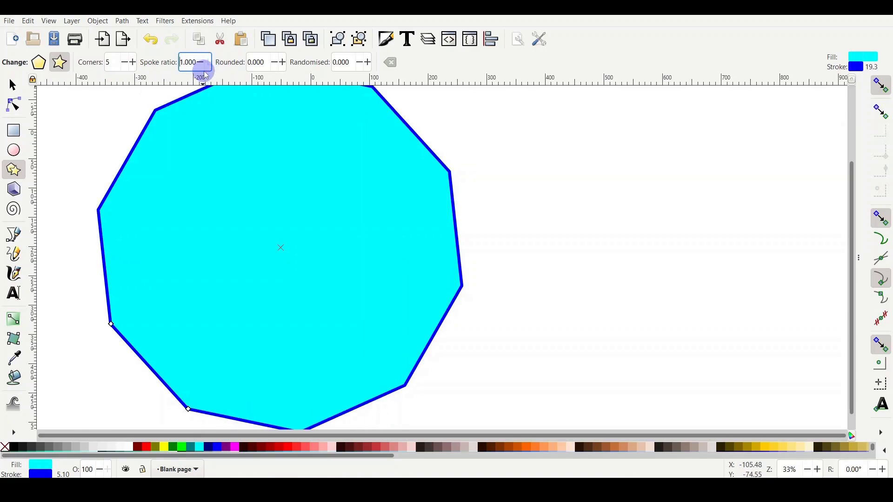
Adjust the spoke ratio around 1.000, then settle the star at 0.580 for broader arms
left_click(204, 62)
left_click(203, 62)
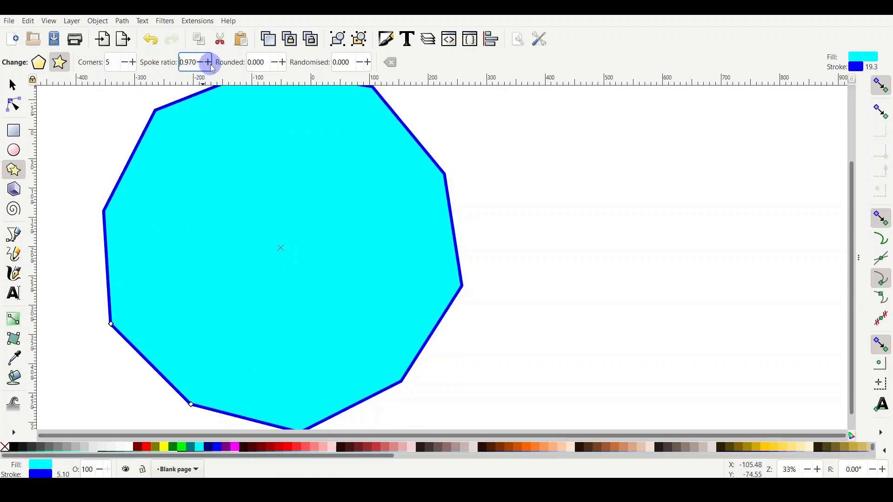
left_click(209, 62)
left_click(209, 62)
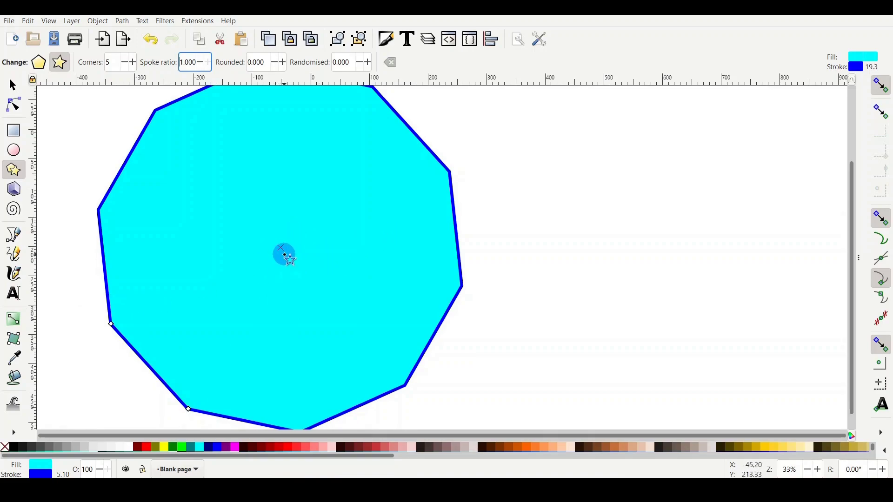
left_click(201, 65)
scroll(201, 68, "down", 14)
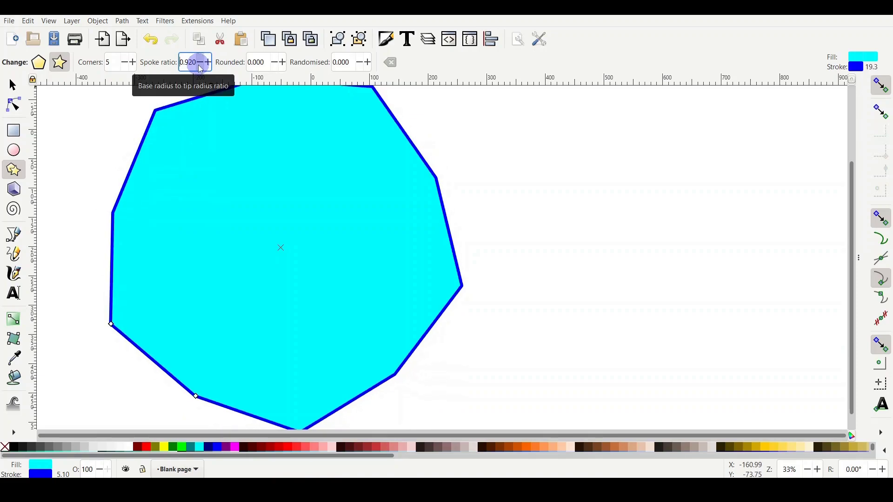
scroll(200, 68, "down", 20)
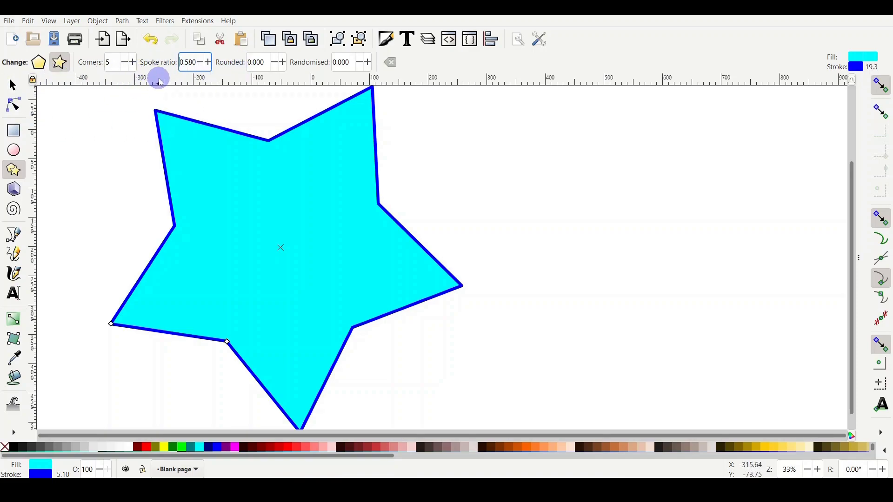
Switch the star to a regular pentagon and resize and rotate it
left_click(41, 62)
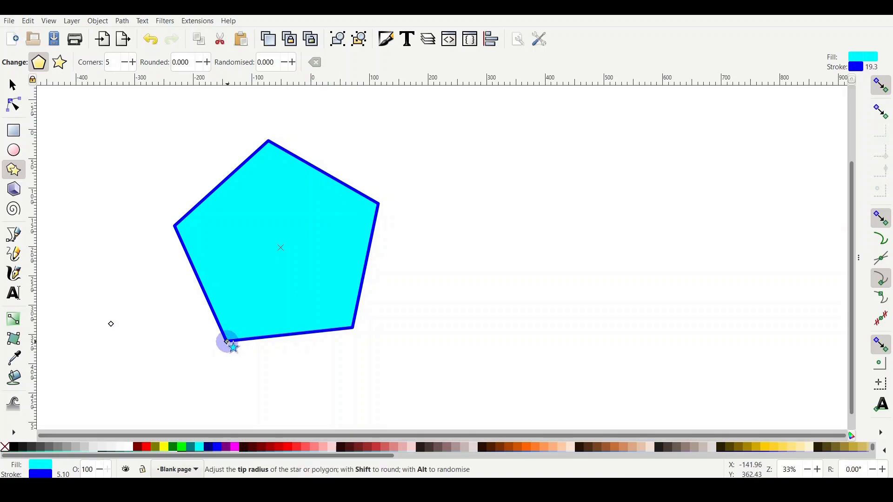
left_click_drag(228, 343, 133, 279)
Undo the pentagon resize and select the five-pointed star for editing
key("ctrl+z")
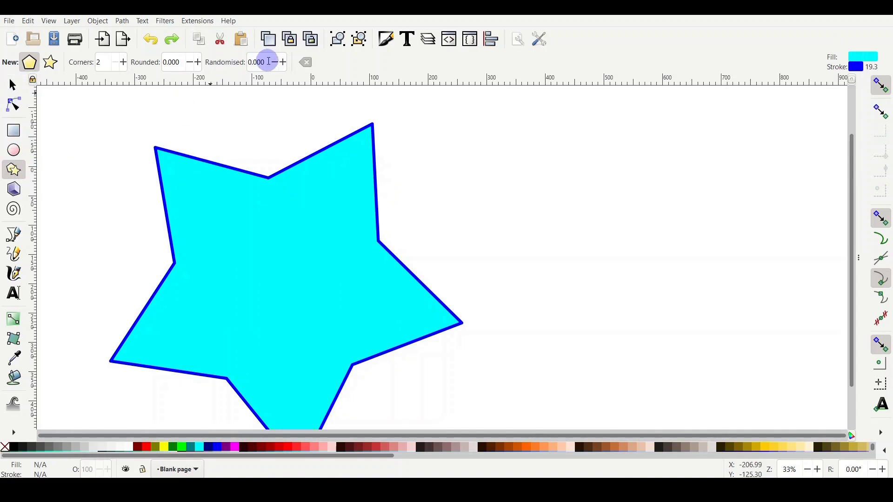
scroll(277, 353, "down", 4)
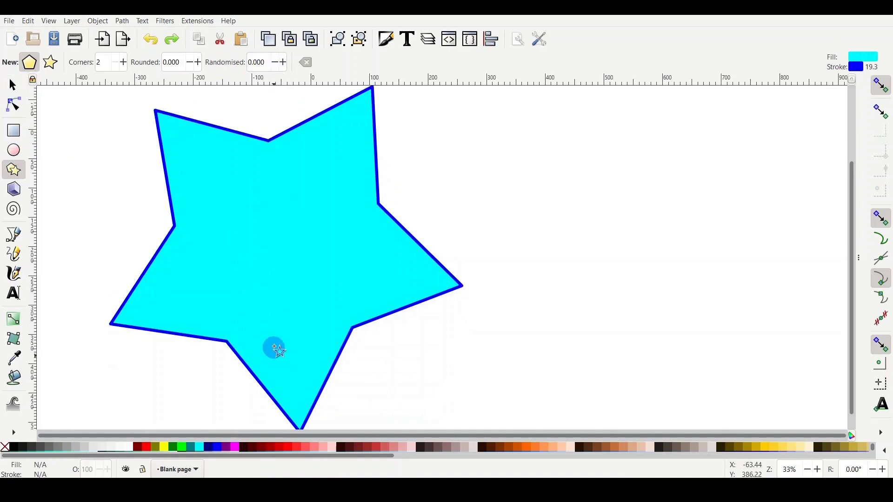
left_click(164, 238)
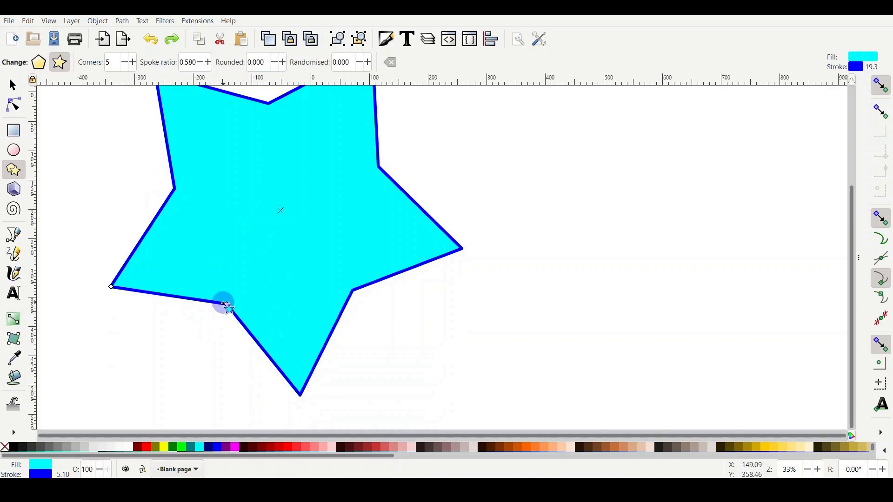
Raise the star's rounding to 1.520, curling its arms into hooked tips
left_click(283, 63)
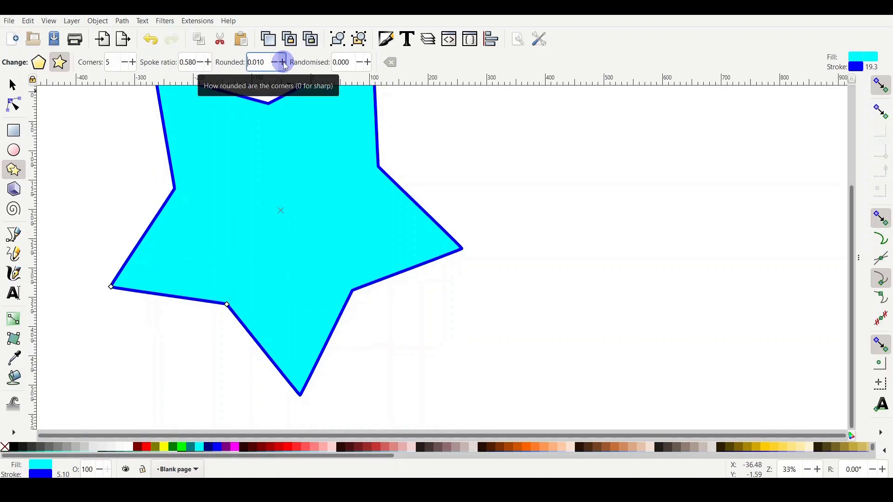
left_click(283, 63)
left_click(283, 63)
left_click(283, 63)
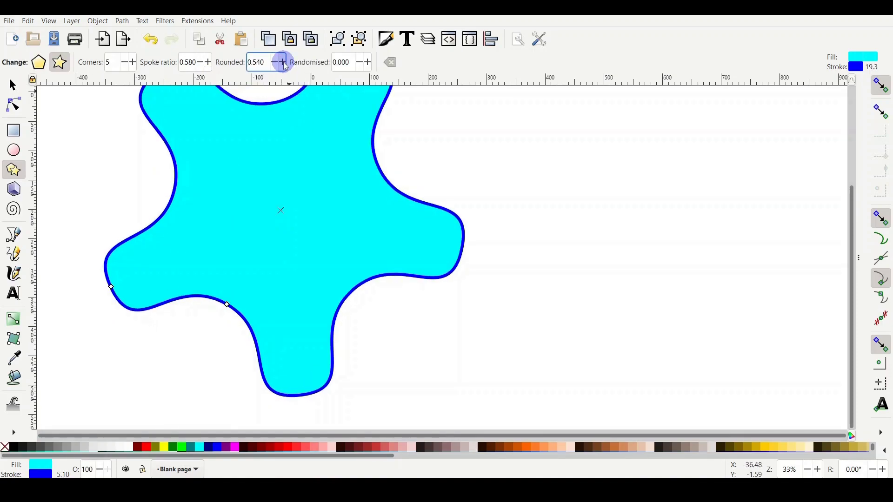
scroll(325, 135, "up", 4)
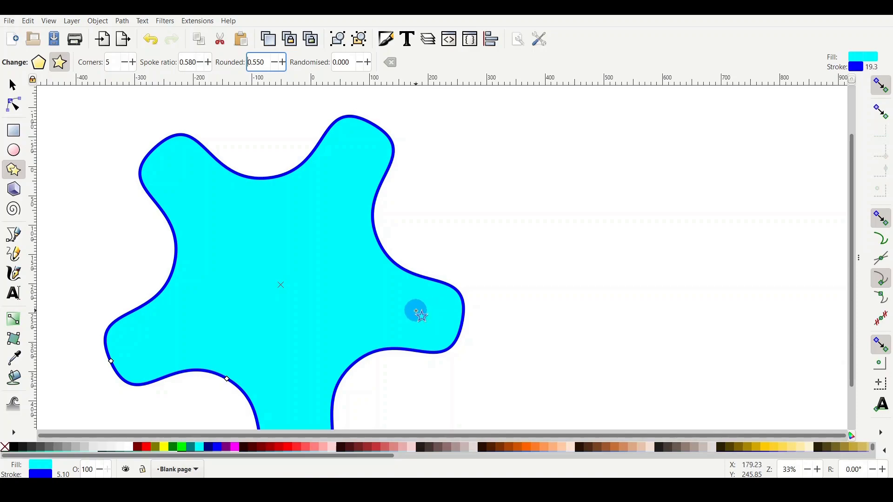
left_click(284, 63)
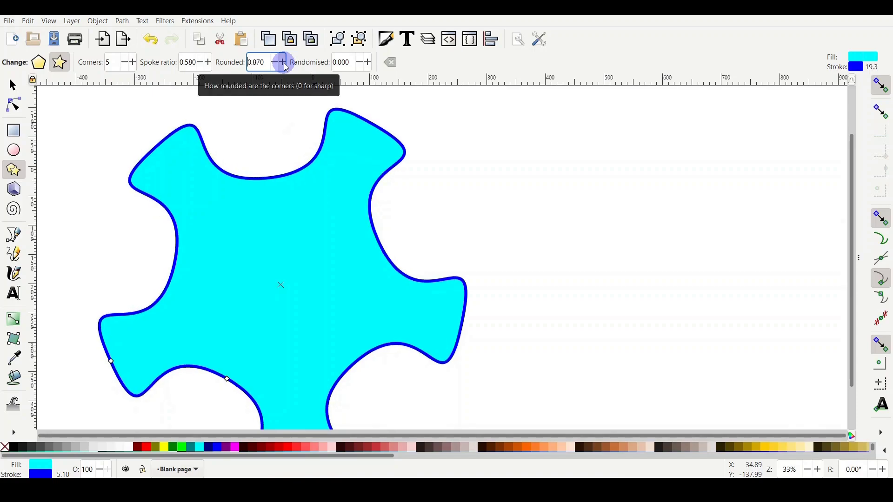
left_click(284, 63)
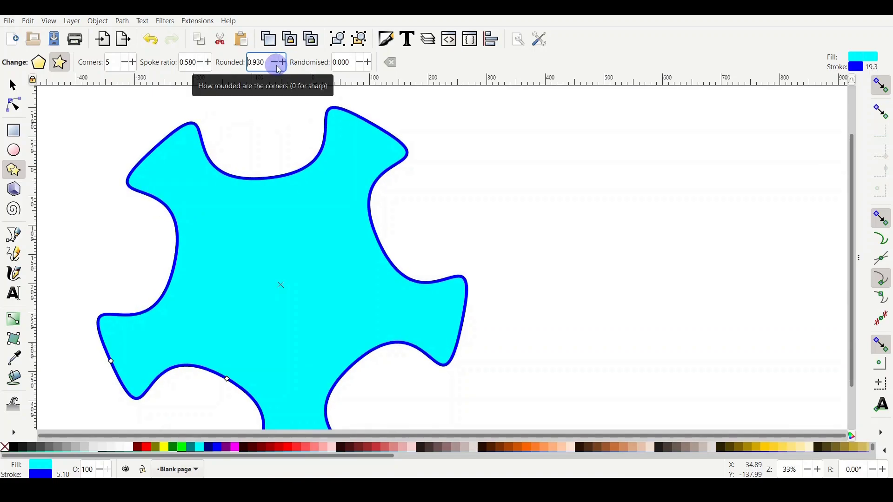
scroll(278, 66, "down", 20)
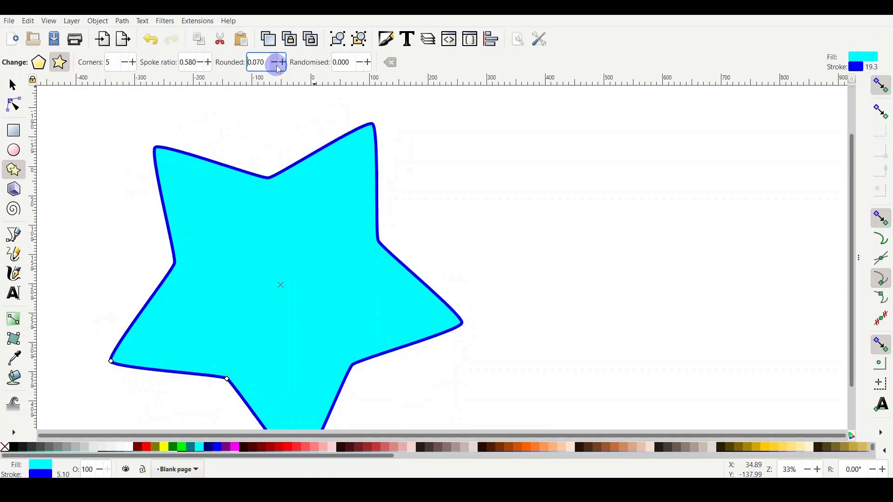
scroll(285, 69, "up", 7)
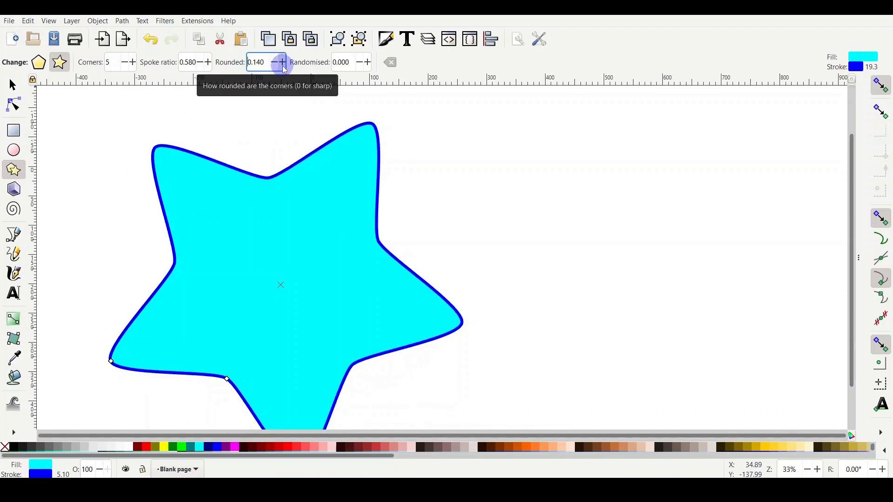
scroll(283, 66, "up", 20)
scroll(368, 66, "up", 5)
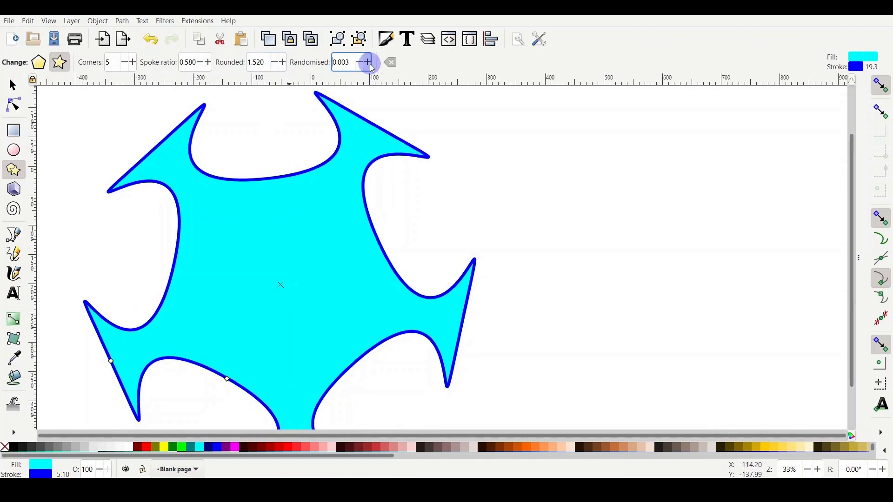
scroll(372, 68, "up", 5)
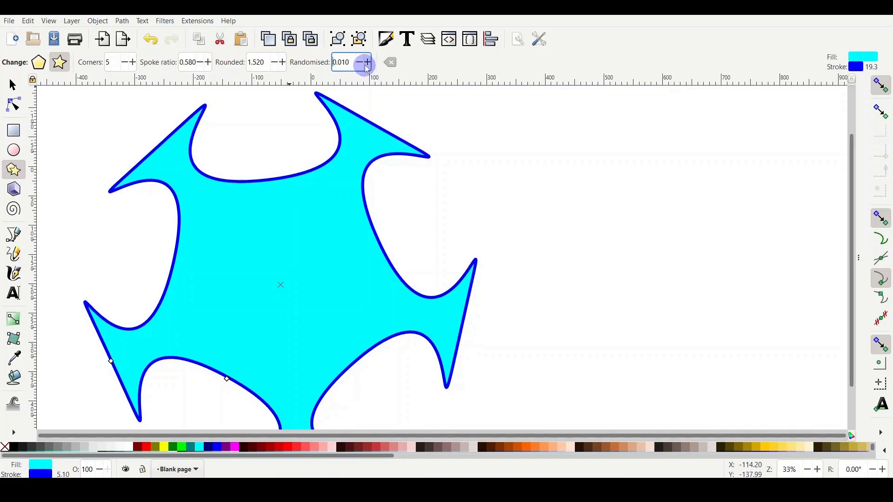
scroll(369, 64, "up", 20)
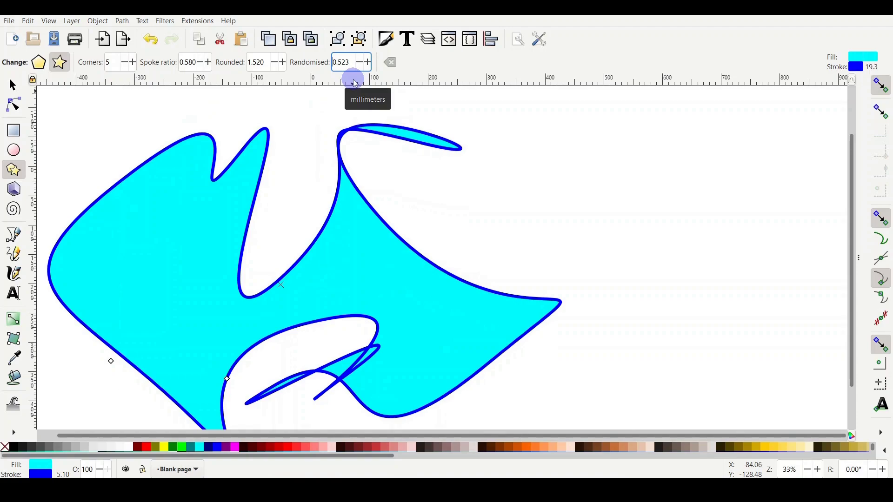
type("0")
key("Return")
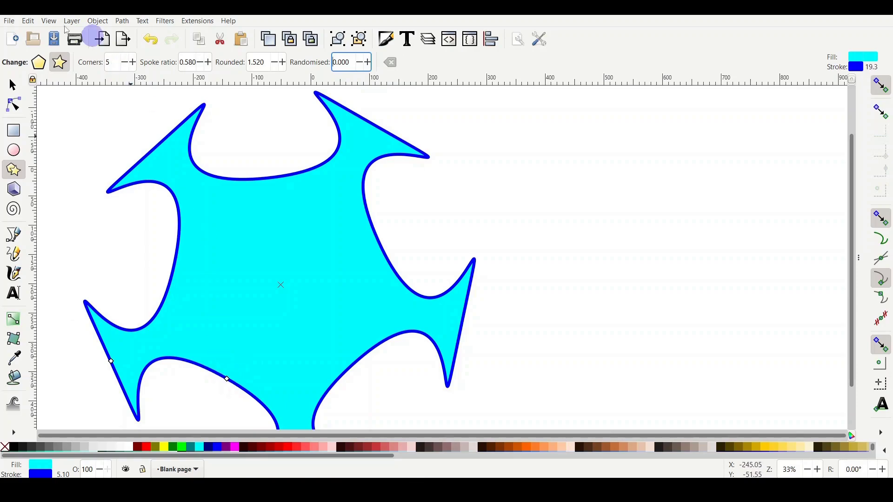
Increase the star's corner count to 29
left_click(134, 62)
left_click(134, 63)
left_click(134, 63)
left_click(134, 63)
left_click(134, 63)
left_click(134, 63)
left_click(134, 63)
left_click(134, 63)
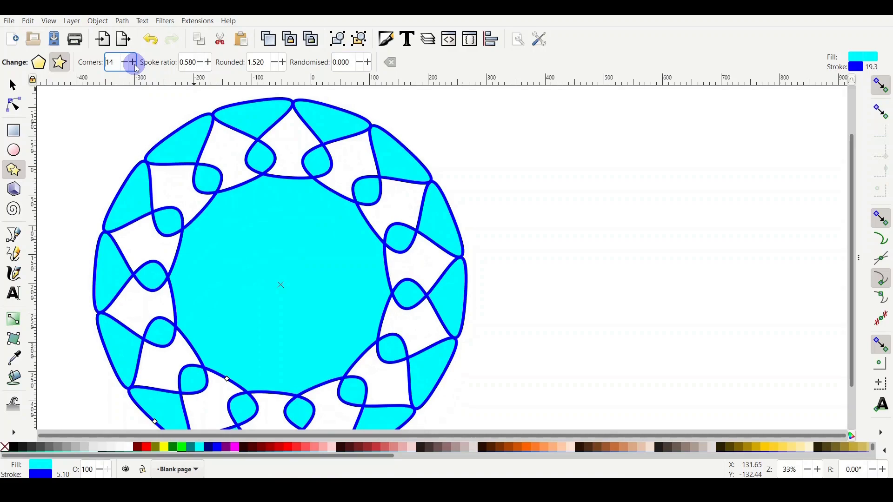
left_click(134, 63)
left_click(134, 63)
left_click(134, 63)
left_click(134, 63)
left_click(134, 63)
left_click(134, 63)
left_click(133, 63)
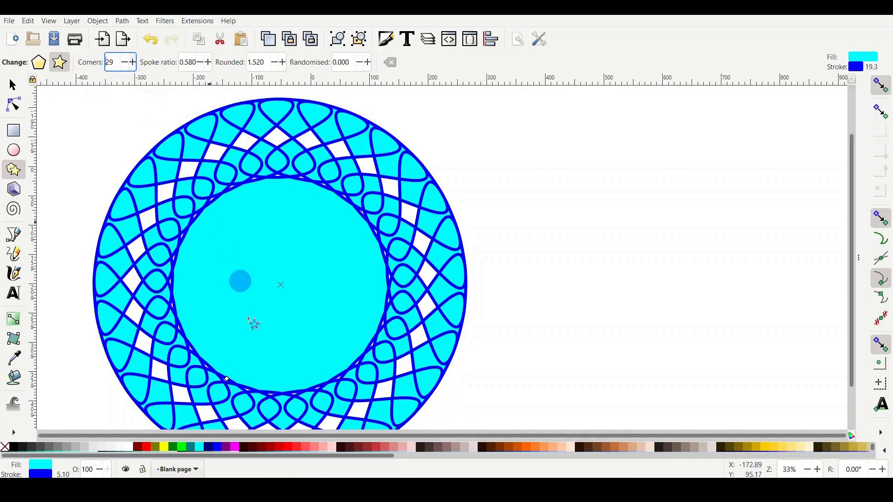
Drag the tip handle to spoke ratio 0.454 for overlapping loops, then deselect the rosette
mouse_move(246, 357)
left_mouse_down()
mouse_move(249, 345)
mouse_move(264, 342)
mouse_move(231, 293)
left_mouse_up()
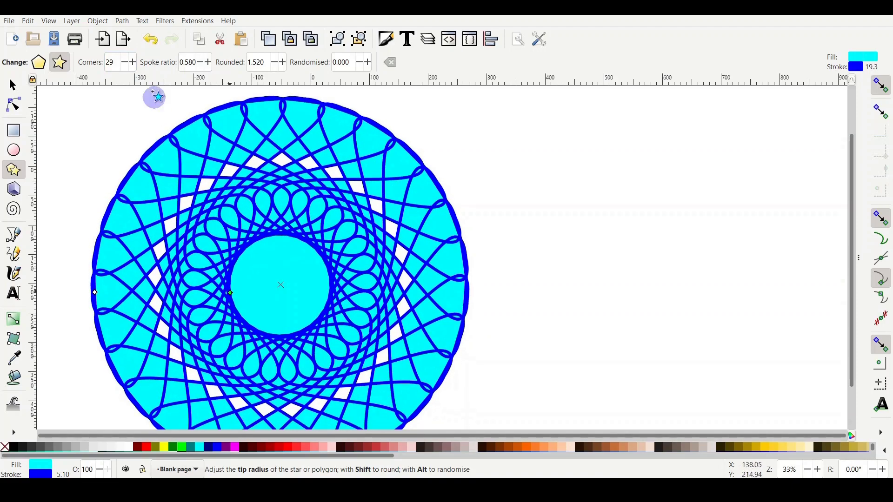
scroll(209, 68, "up", 8)
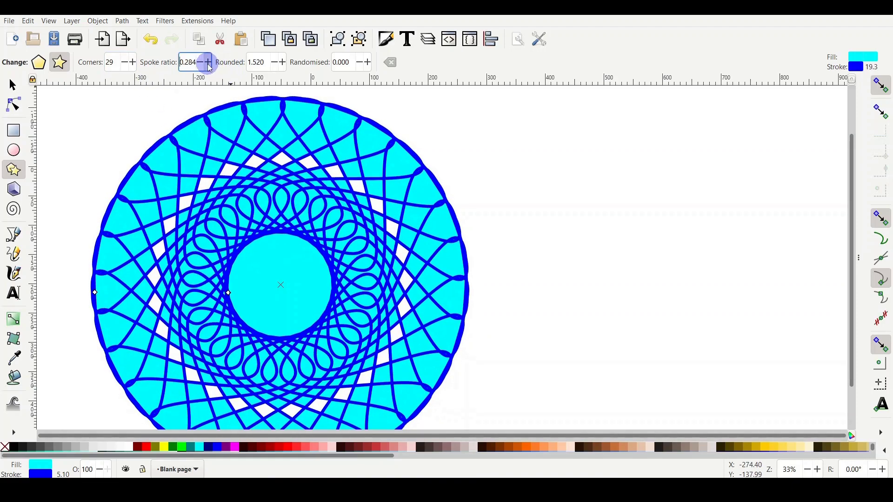
scroll(209, 67, "up", 10)
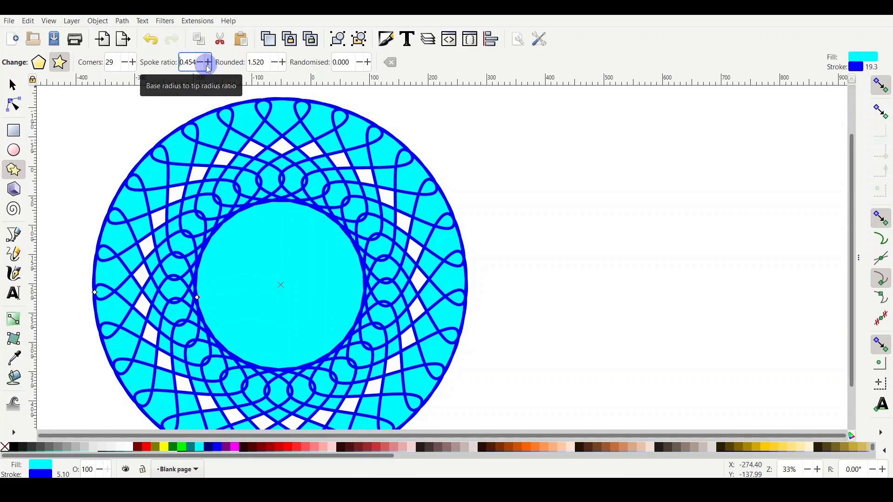
key("Escape")
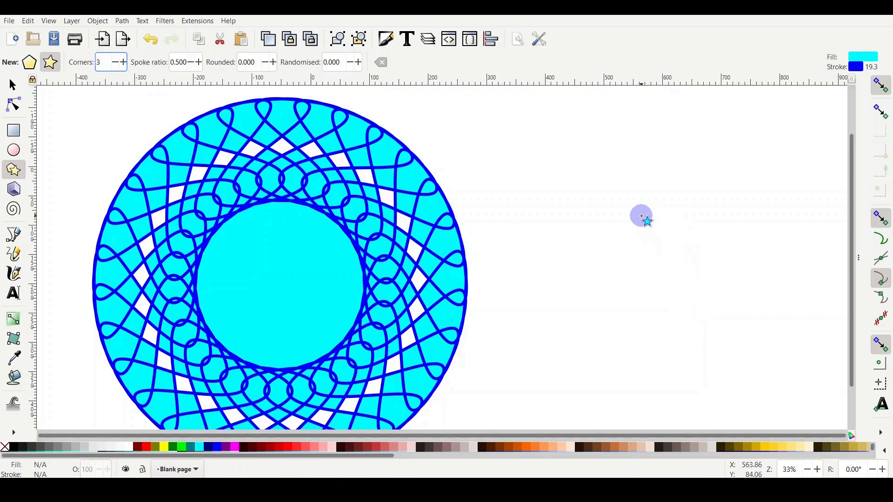
Draw a sharp three-pointed star right of the rosette with spoke ratio 0.121 and rounding 0
left_click_drag(641, 216, 641, 303)
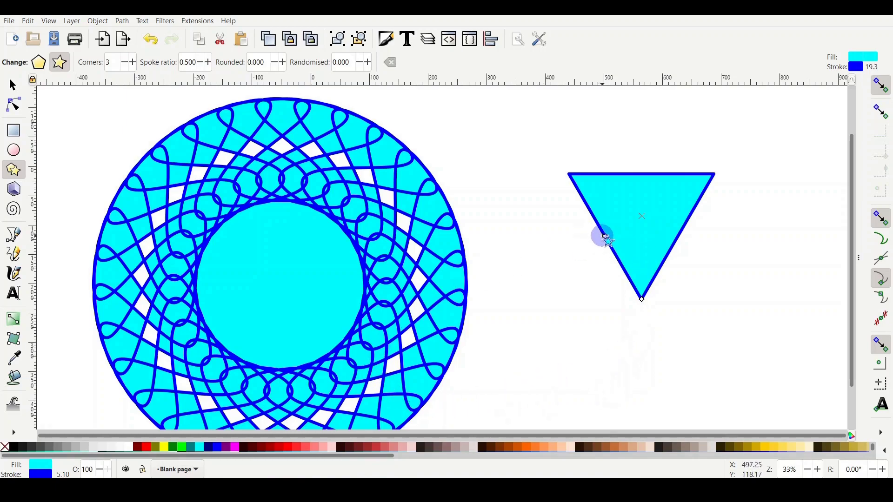
left_click_drag(603, 236, 622, 223)
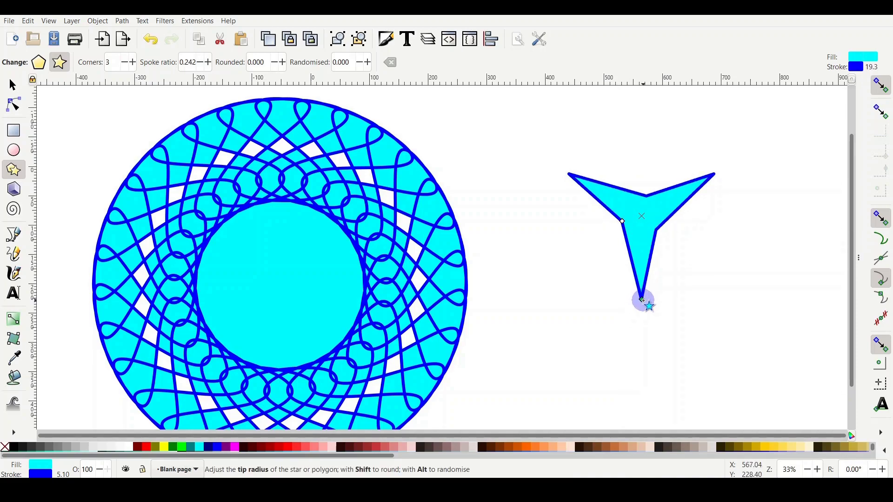
left_click_drag(641, 307, 635, 382)
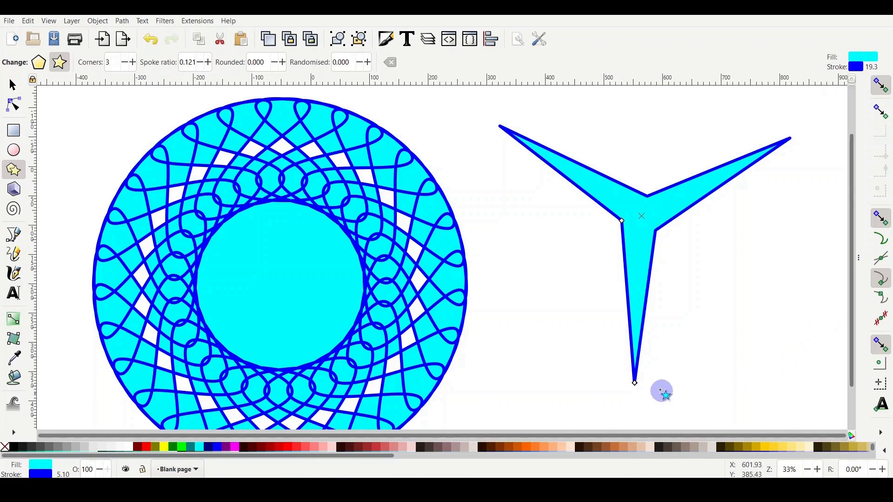
left_click_drag(635, 384, 733, 289, "shift")
scroll(730, 291, "up", 5)
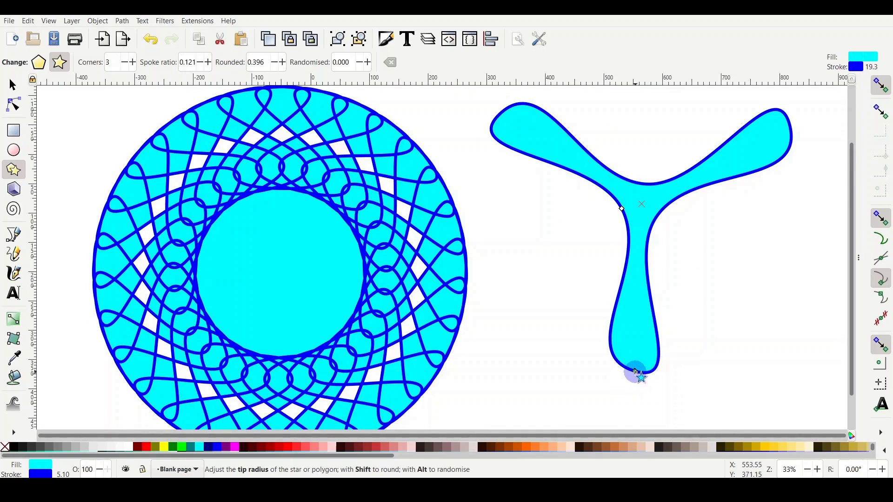
left_click(635, 372, "shift")
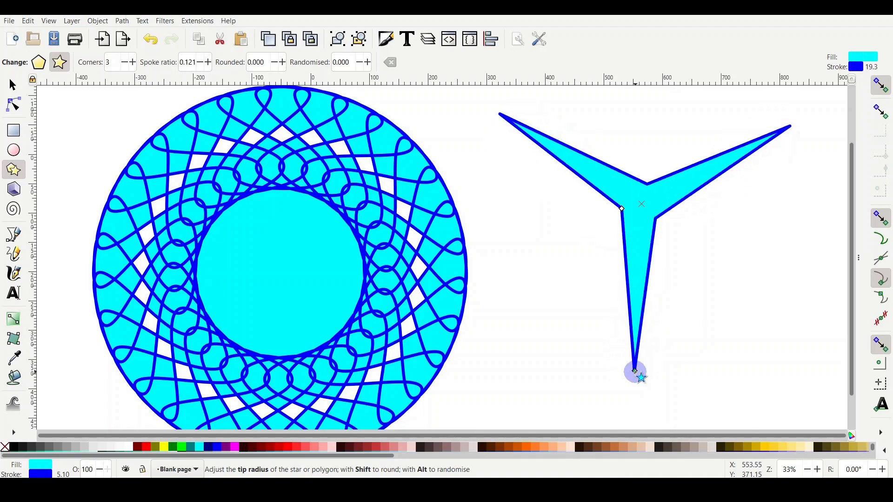
Select the three-pointed star and convert it to a 6-node path with Path > Object to Path
left_click(12, 86)
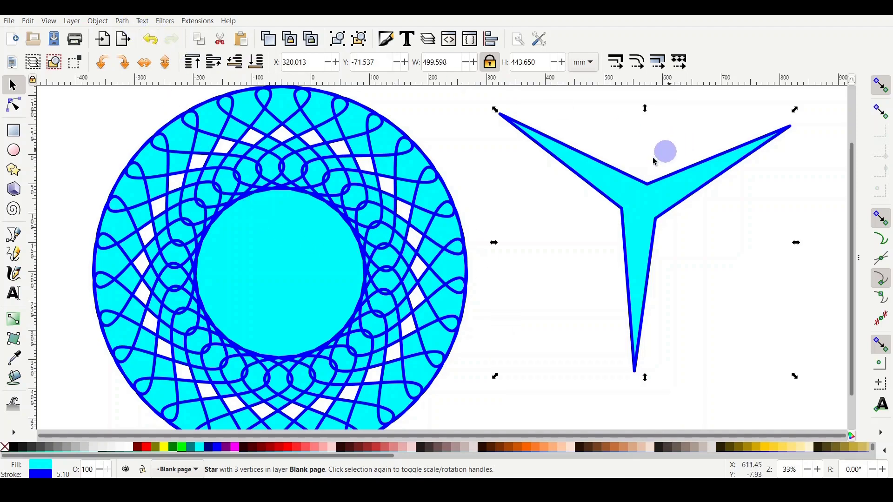
left_click(126, 22)
left_click(128, 33)
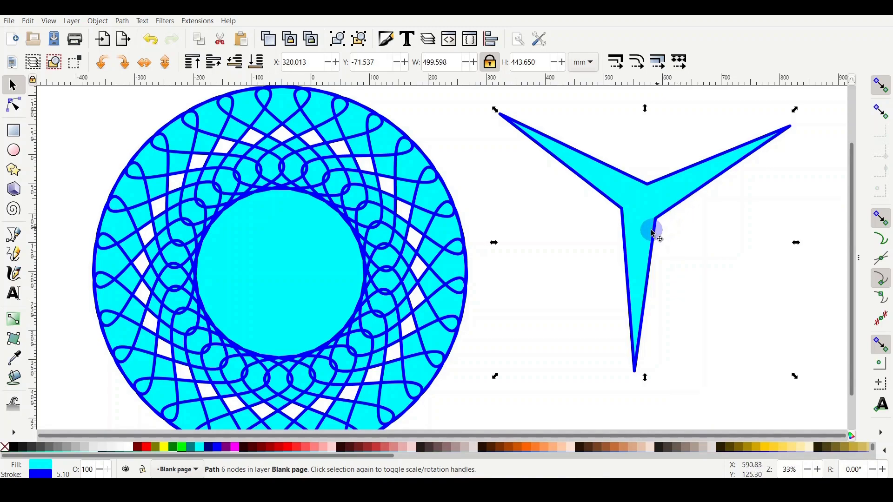
left_click(16, 114)
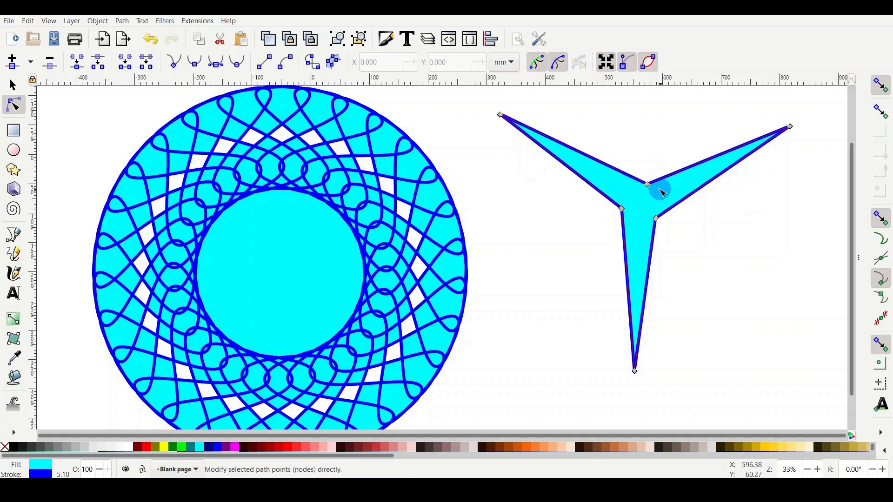
mouse_move(653, 183)
left_mouse_down()
mouse_move(706, 134)
mouse_move(662, 181)
left_mouse_up()
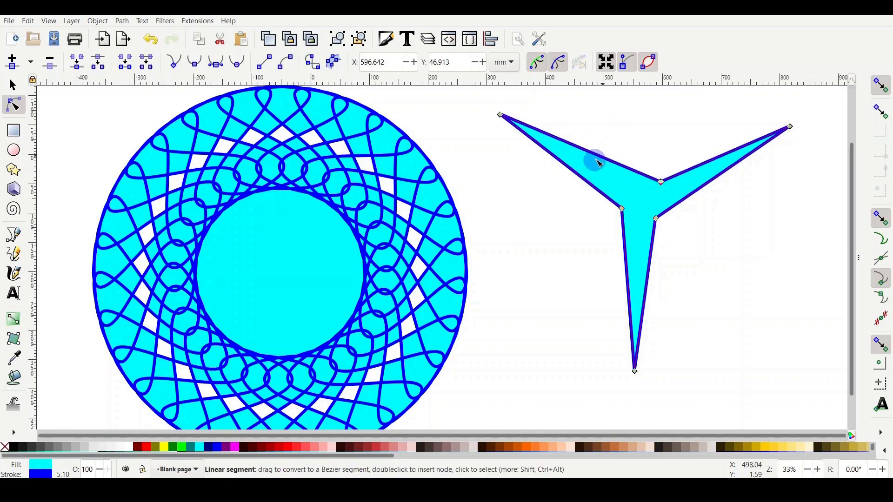
double_click(592, 154)
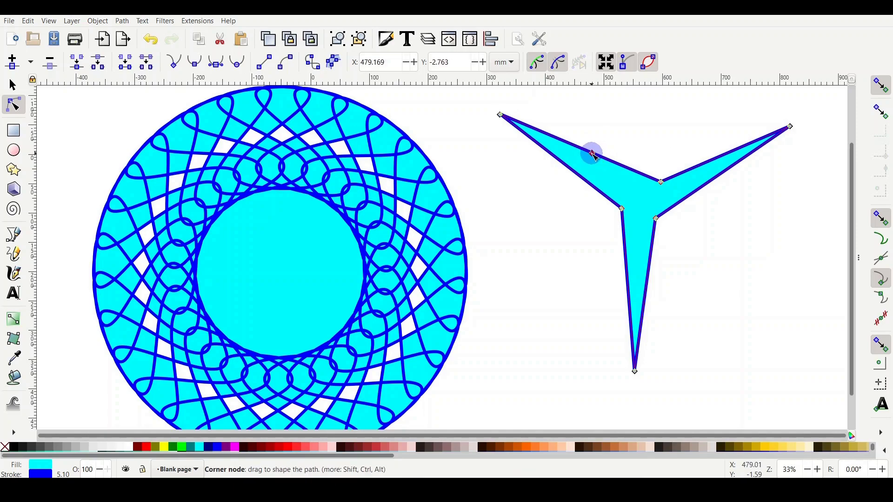
left_click_drag(592, 154, 594, 105)
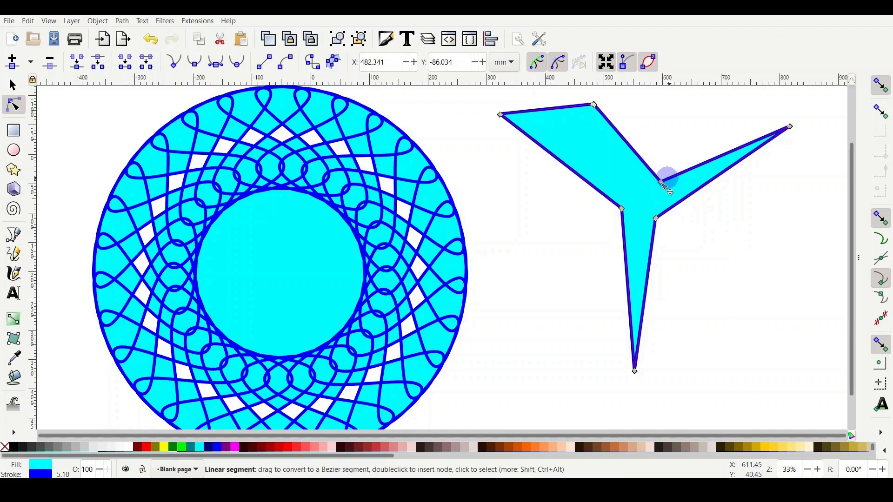
mouse_move(662, 185)
left_mouse_down()
mouse_move(678, 158)
mouse_move(652, 172)
left_mouse_up()
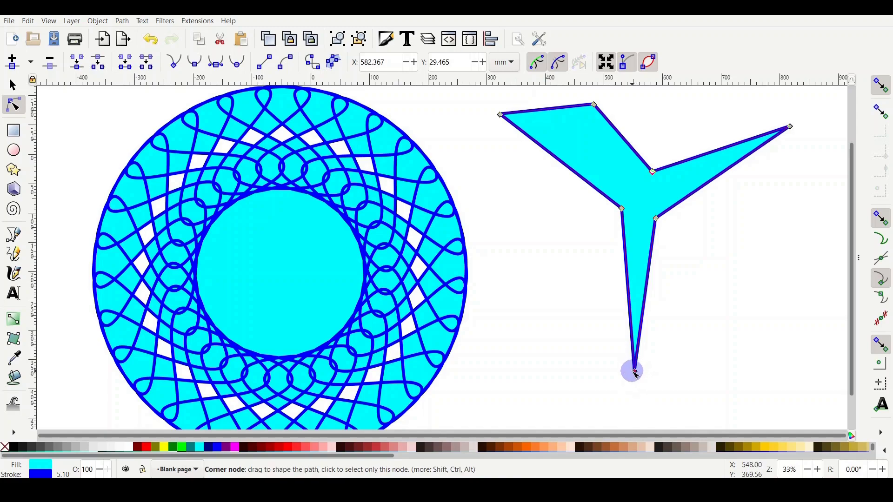
left_click_drag(634, 371, 638, 351)
scroll(638, 344, "up", 5)
scroll(640, 344, "up", 4)
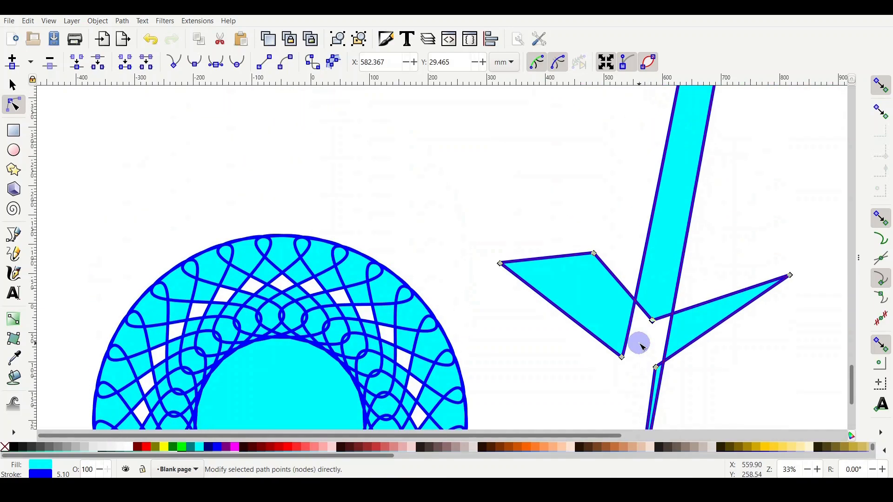
key("ctrl+z")
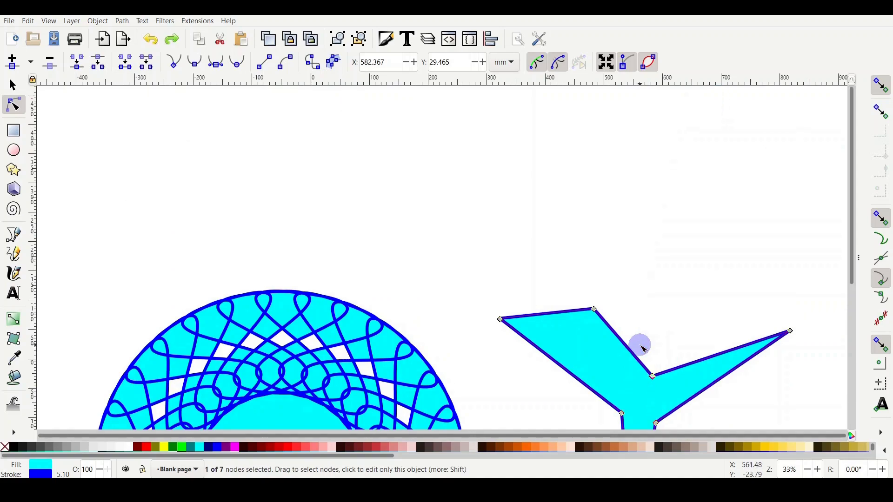
scroll(642, 344, "down", 9)
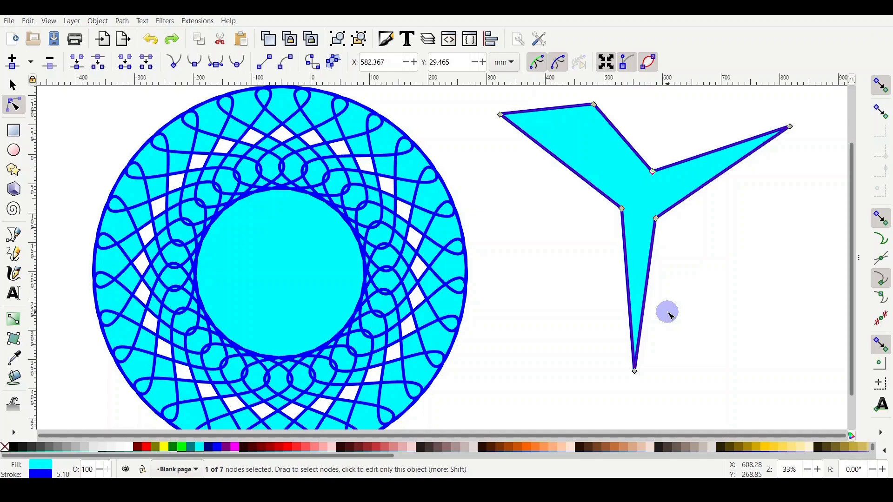
Delete a node from the Y-shaped path, then delete the whole path
key("Delete")
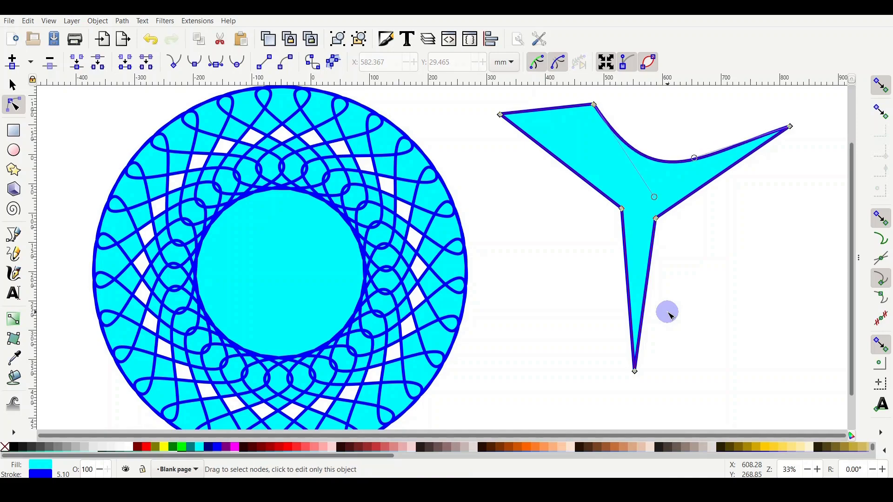
key("s")
key("Delete")
Draw an 8-corner star with spoke ratio 0.500 and rounding 0.268, and open it for node editing
key("asterisk")
left_click_drag(580, 193, 663, 269)
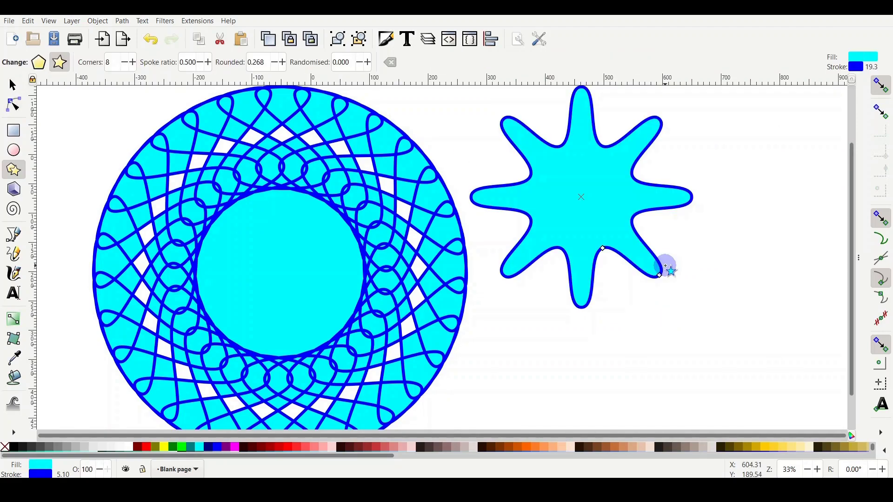
scroll(667, 284, "up", 6)
scroll(668, 284, "down", 2)
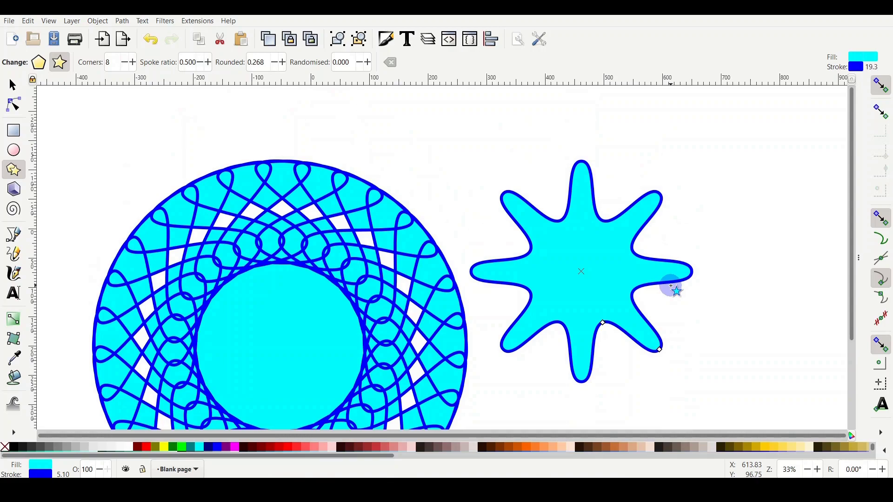
left_click(12, 85)
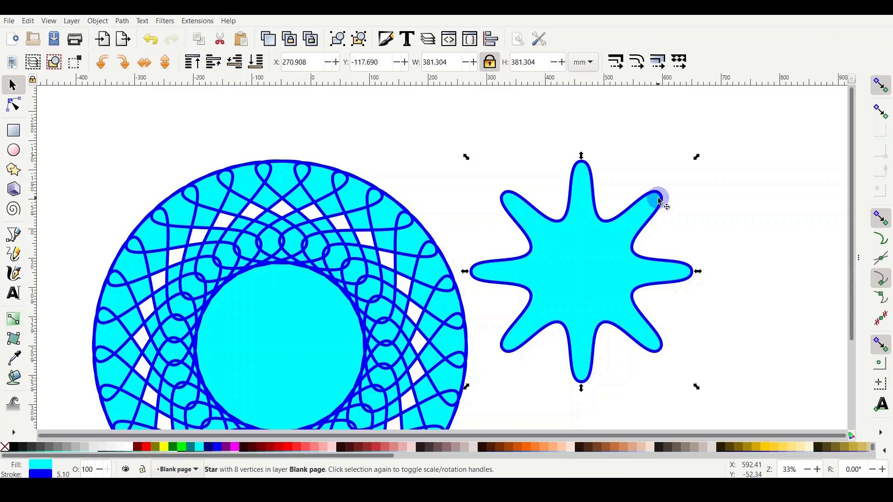
double_click(660, 200)
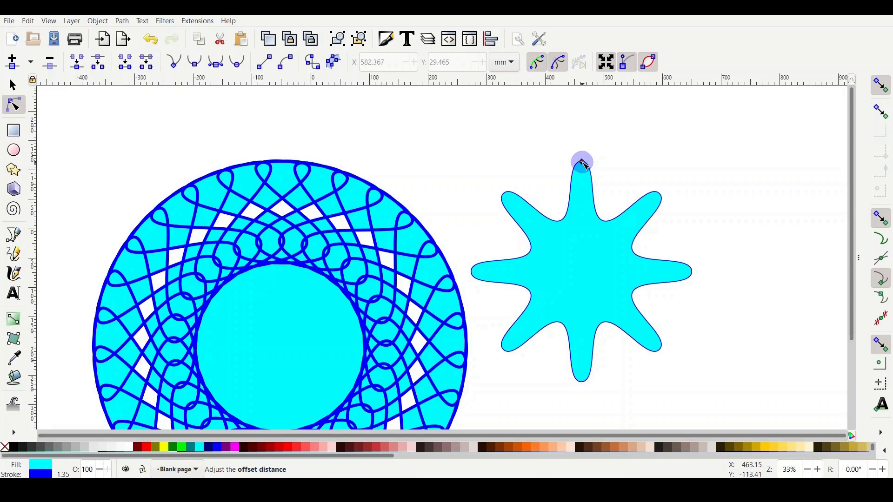
Pull the star's offset handle out, then back in for sharp tips and concave sides
left_click_drag(582, 163, 597, 136)
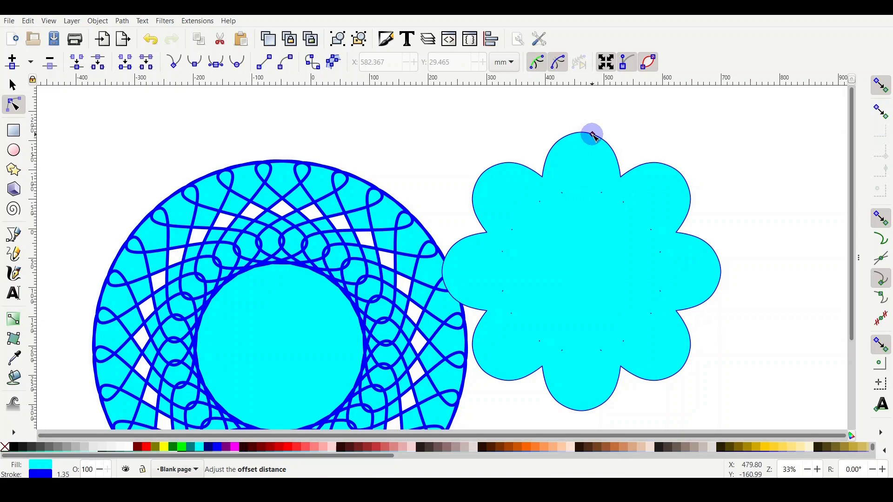
left_click_drag(591, 135, 587, 226)
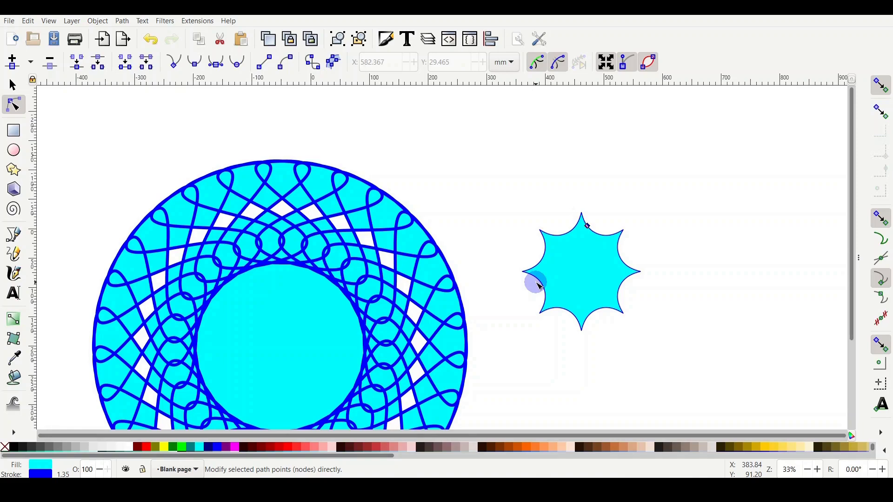
Save the drawing as 'design 54 svg.svg', changing 53 to 54 in the file name
left_click(7, 21)
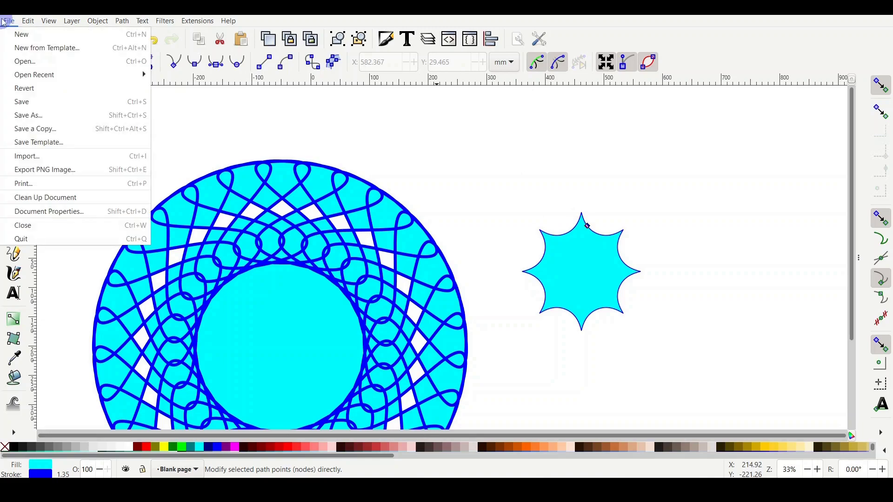
left_click(32, 117)
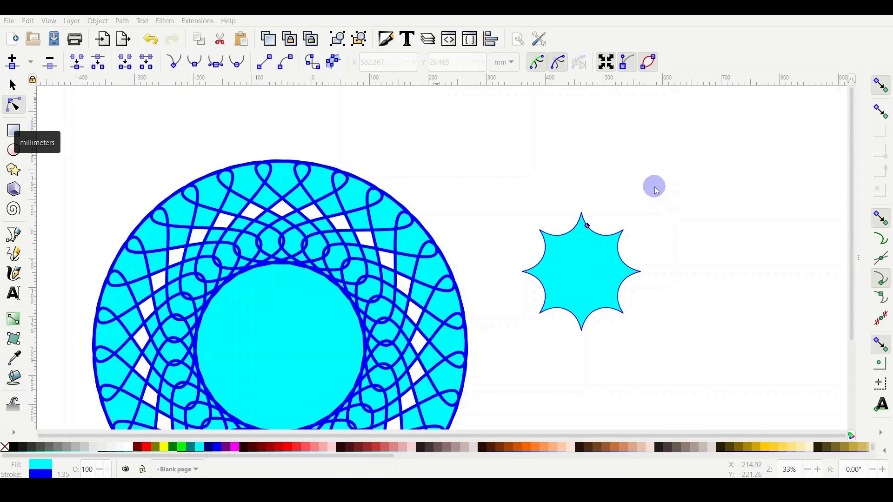
key("ctrl+shift+s")
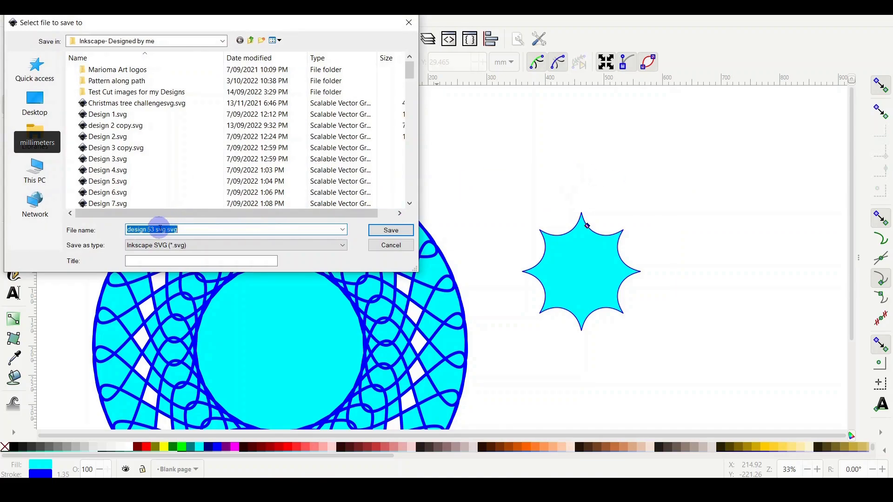
left_click(156, 230)
key("BackSpace")
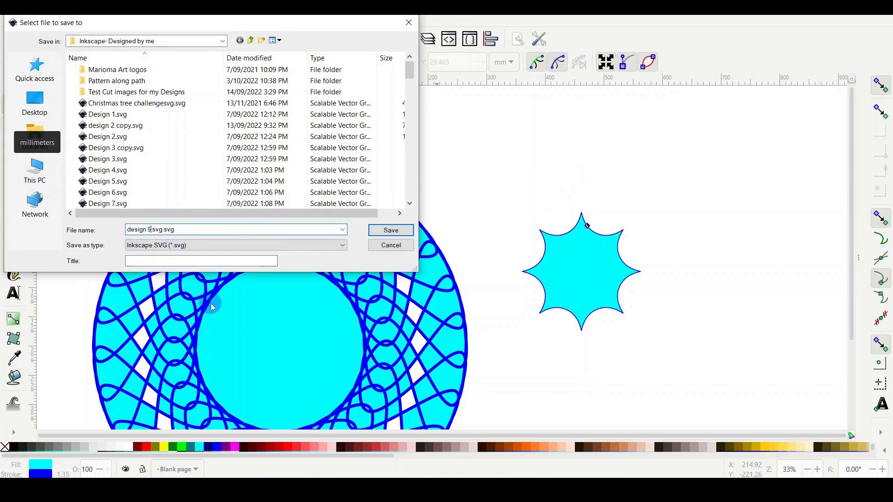
type("4")
key("Return")
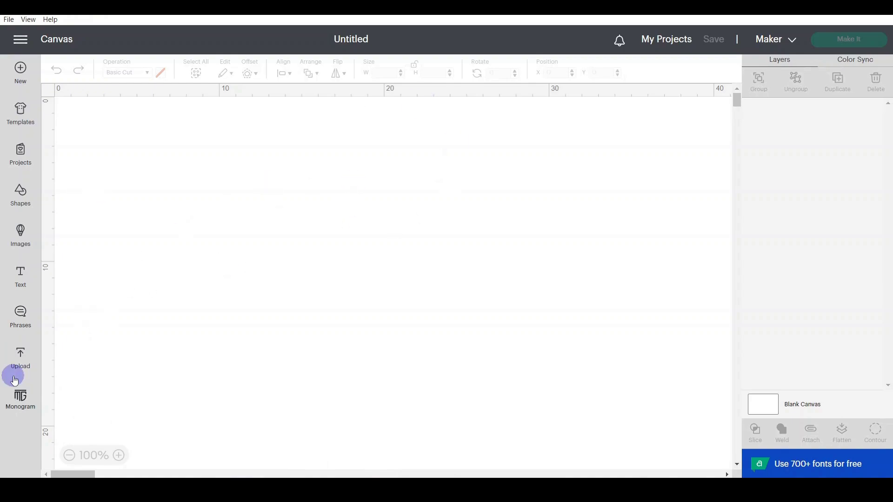
Upload 'design 54 svg.svg' as a new image by dropping it onto the upload drop zone
left_click(22, 368)
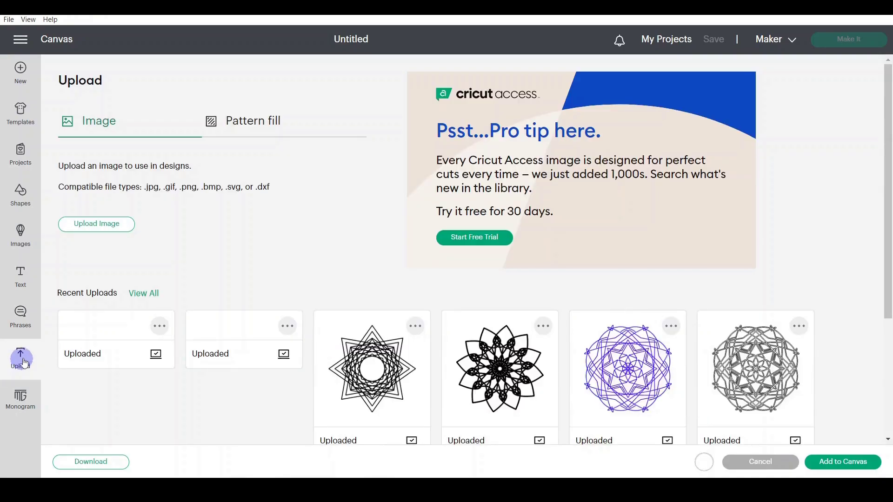
left_click(92, 227)
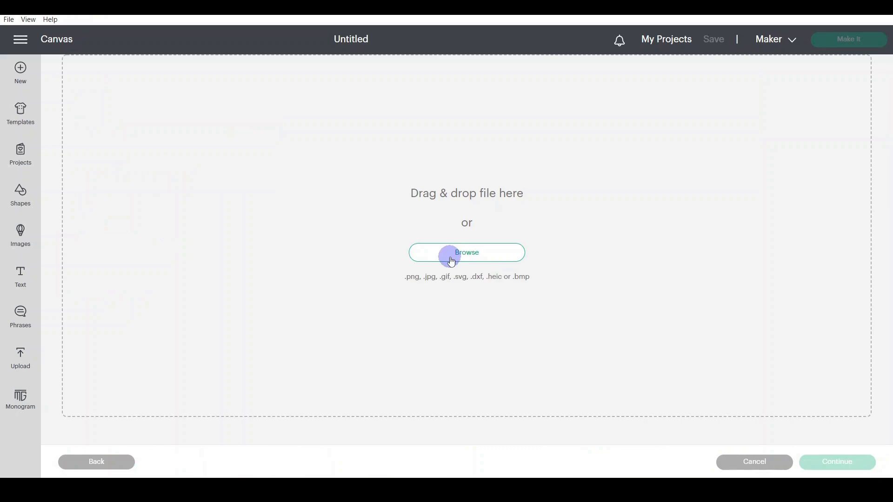
left_click(358, 477)
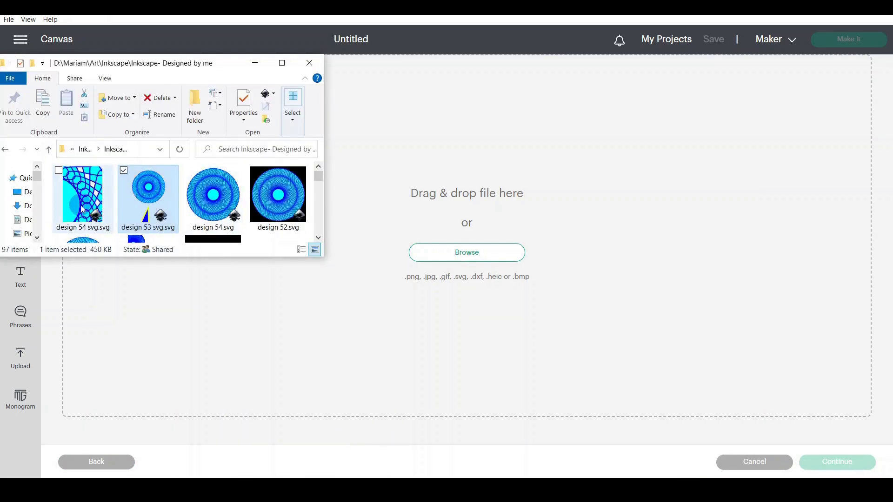
left_click_drag(83, 209, 475, 267)
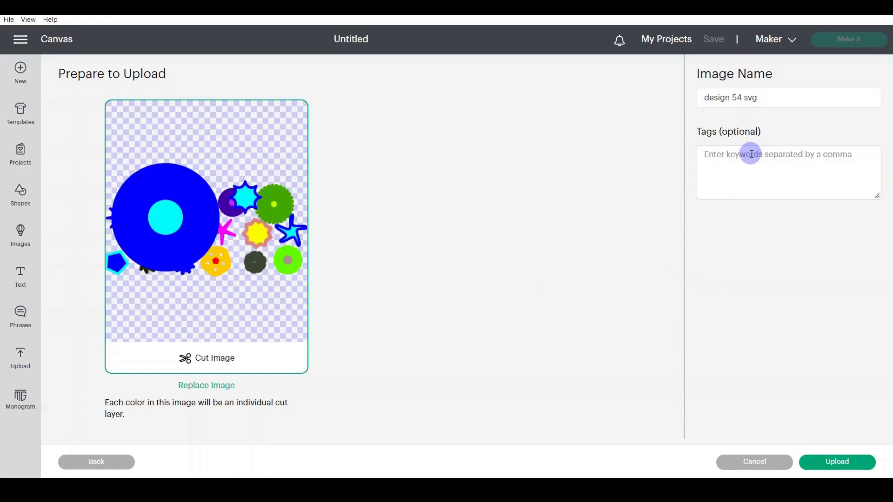
Tag the image 'Inkscape, mandala, spirograph, stars' and finish the upload
left_click(737, 162)
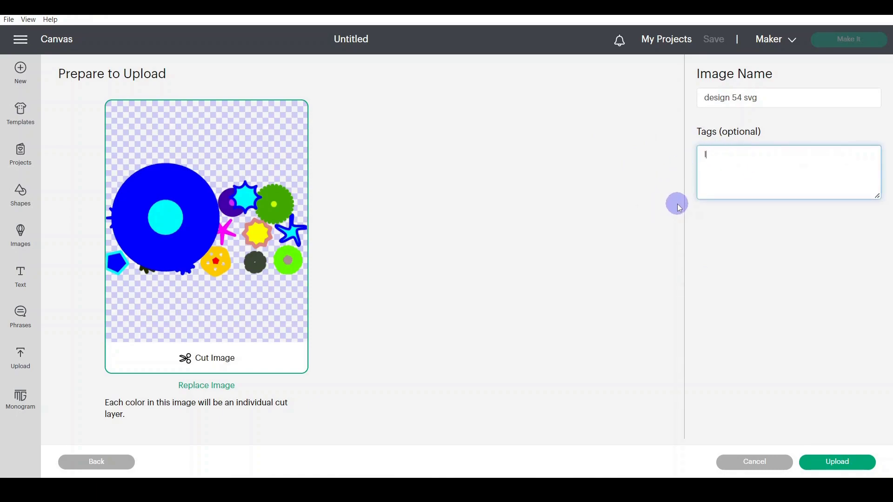
type("Inkscape,")
type("mandal")
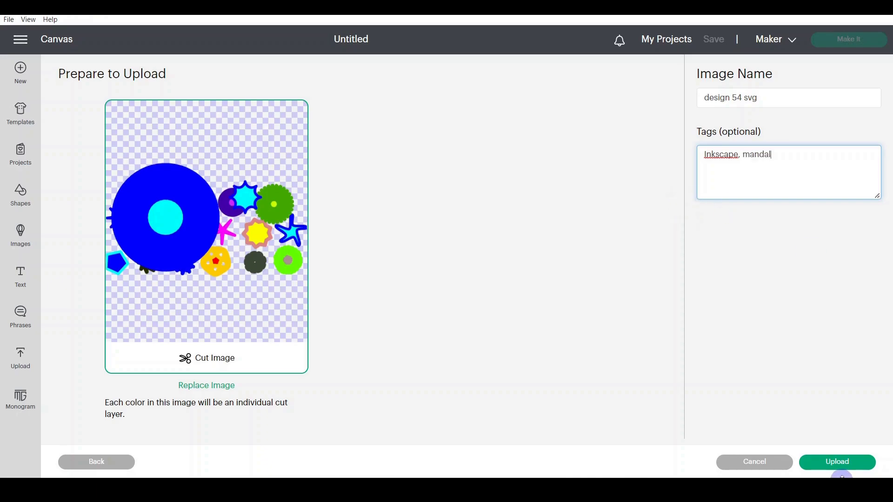
type("a, spirograph, stars")
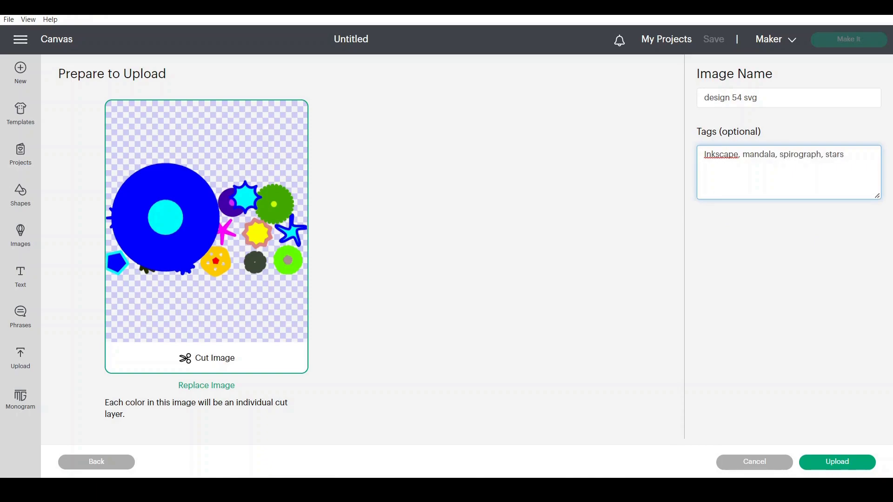
left_click(830, 465)
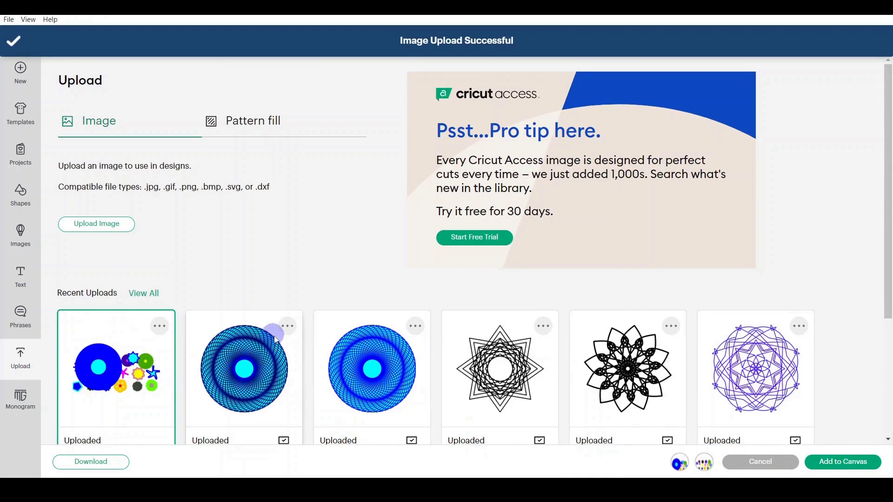
Add the design 54 svg upload to the canvas and deselect it
scroll(276, 339, "down", 3)
left_click(834, 465)
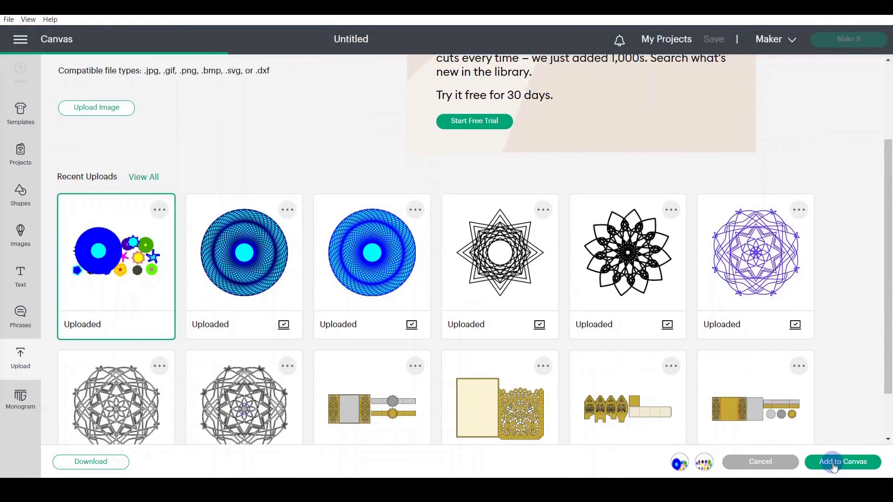
left_click(833, 465)
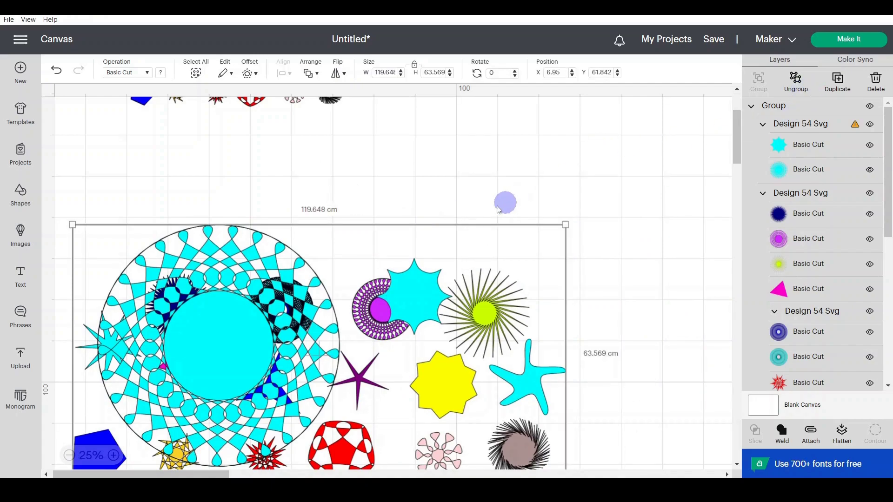
left_click(409, 223)
Select the top row of small shapes, move them, ungroup them, and drag the cyan star apart
scroll(410, 231, "up", 3)
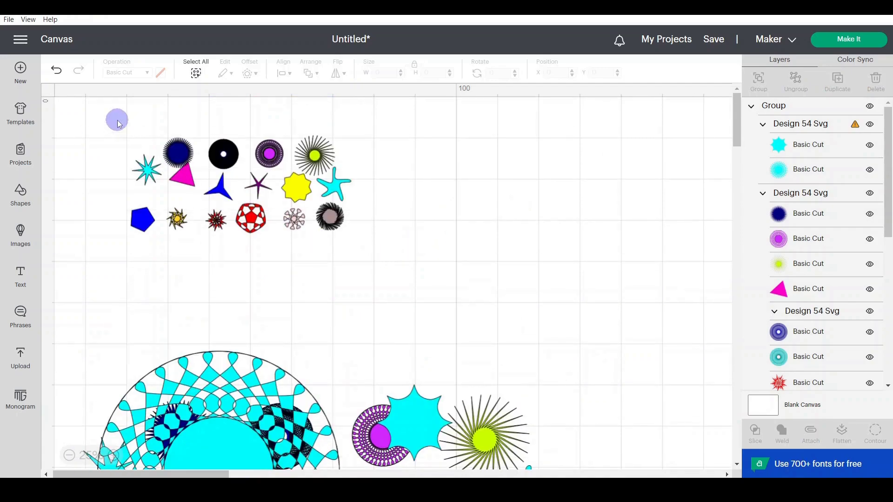
left_click_drag(116, 120, 463, 284)
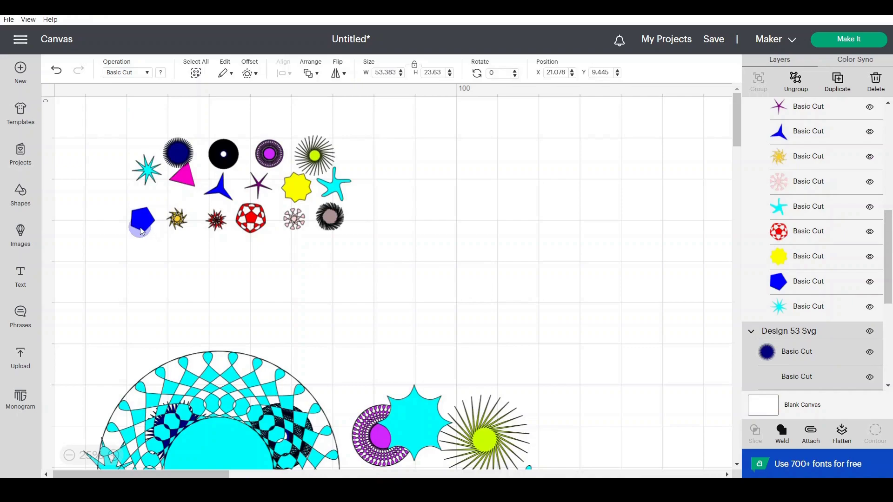
left_click_drag(142, 232, 265, 268)
left_click(795, 86)
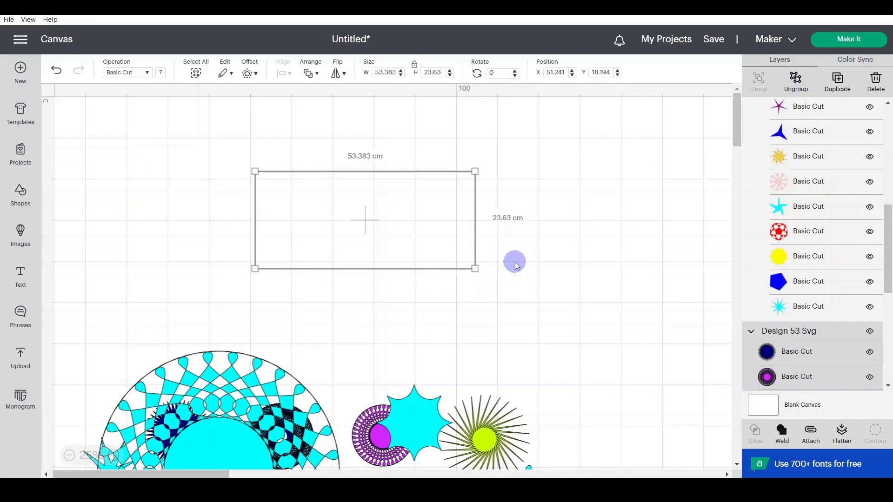
left_click(401, 268)
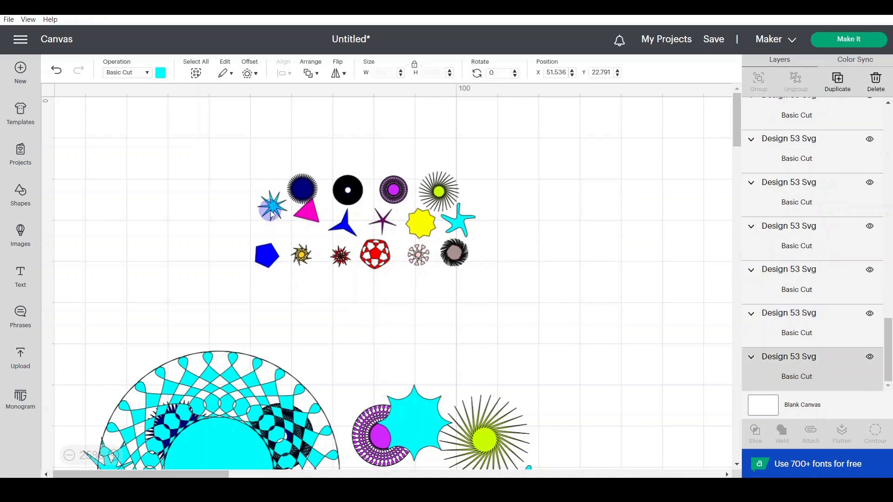
left_click_drag(256, 209, 211, 277)
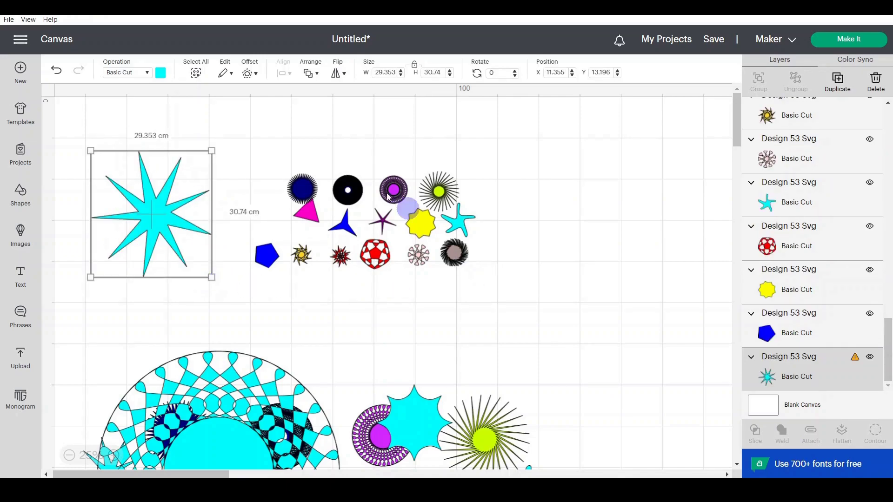